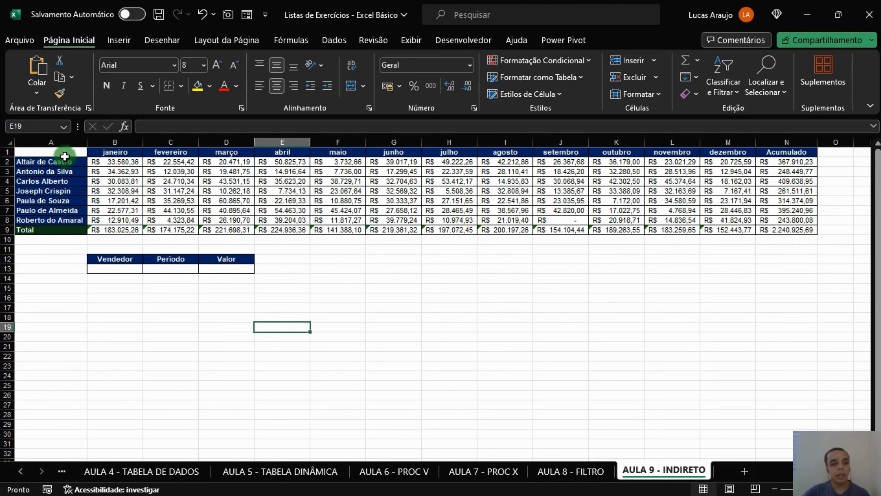
Examine the Data, Vendedor, Cliente, Produto, Previsto and Realizado columns of the sales table on the AULA 8 - FILTRO sheet
click(555, 470)
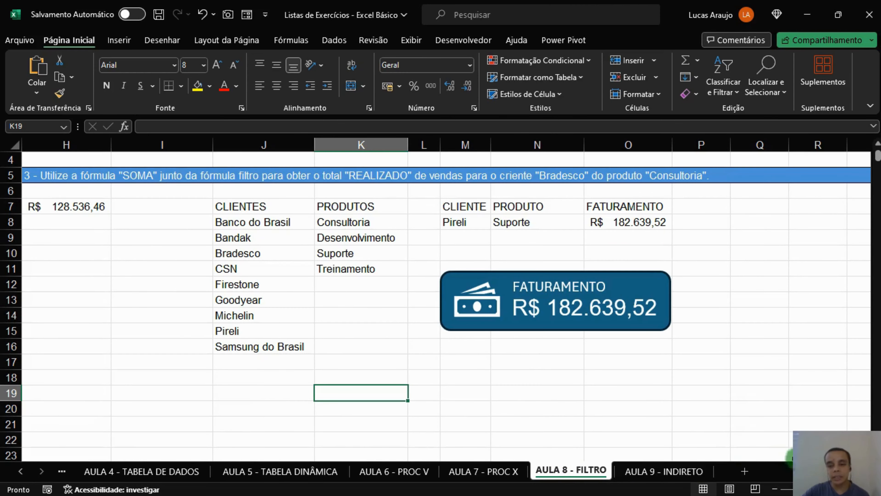
scroll(790, 458, left, 5)
scroll(338, 370, up, 3)
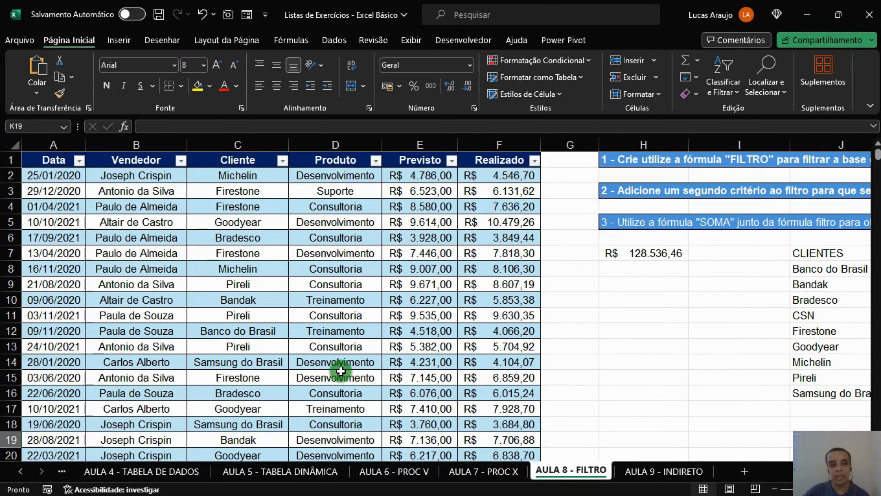
click(73, 173)
click(135, 175)
click(205, 190)
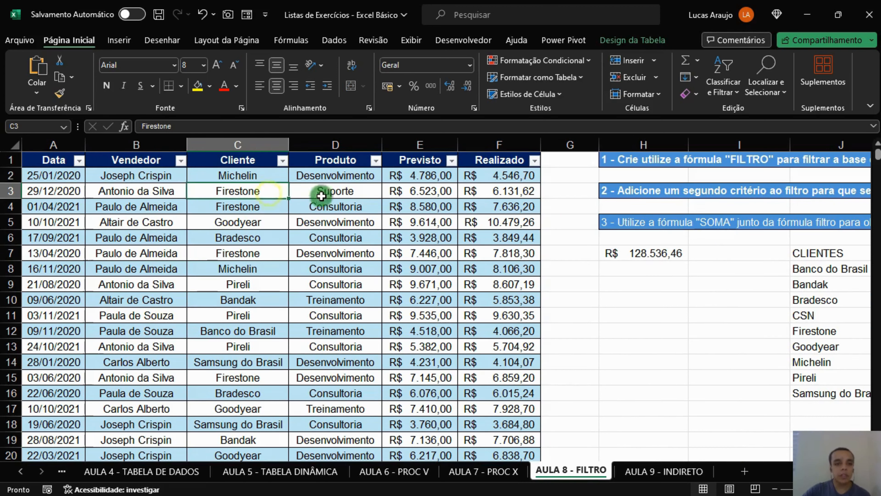
click(321, 196)
click(431, 197)
click(508, 197)
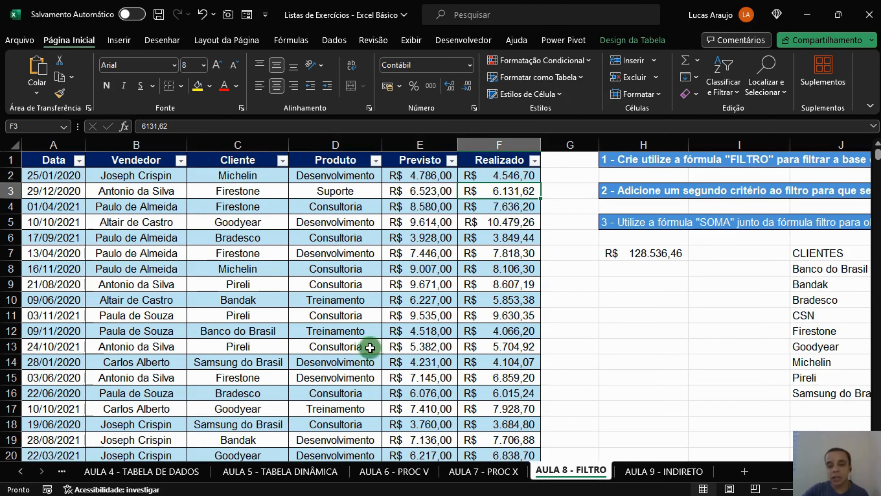
Return to the AULA 9 - INDIRETO sheet and examine how the sales matrix crosses salespeople in rows with months in columns
click(663, 472)
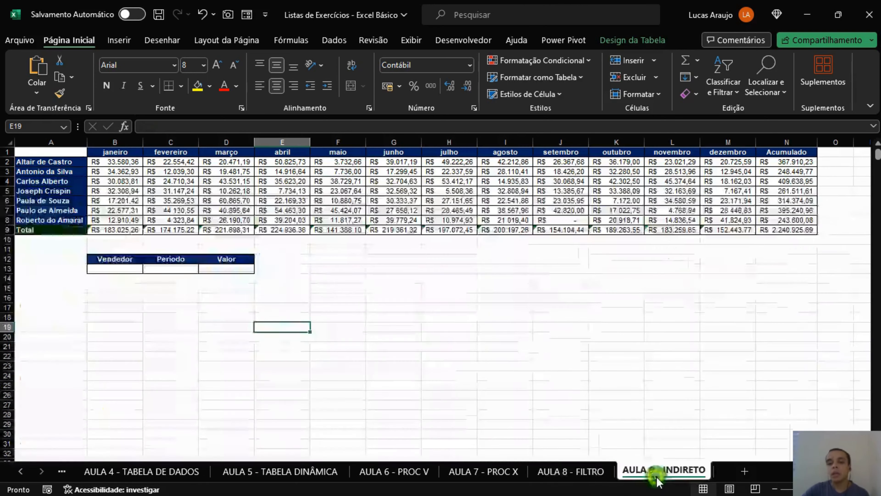
click(71, 169)
click(443, 291)
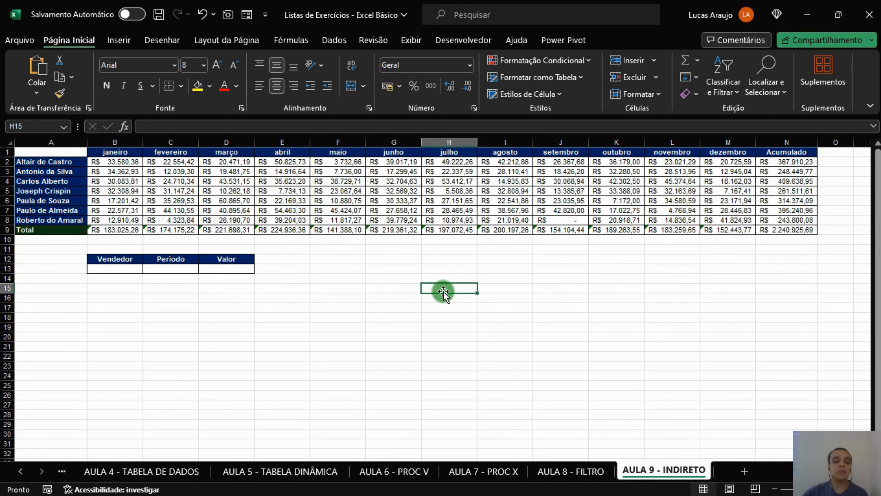
click(120, 171)
click(238, 184)
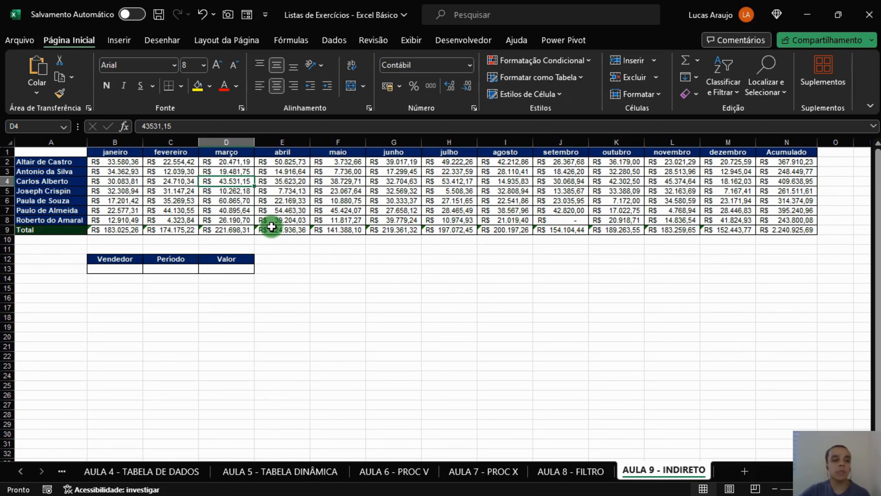
click(48, 161)
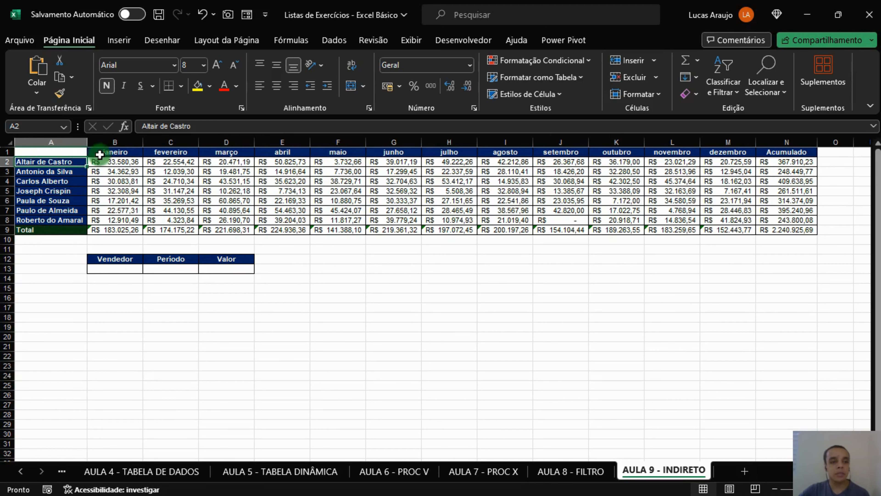
click(104, 162)
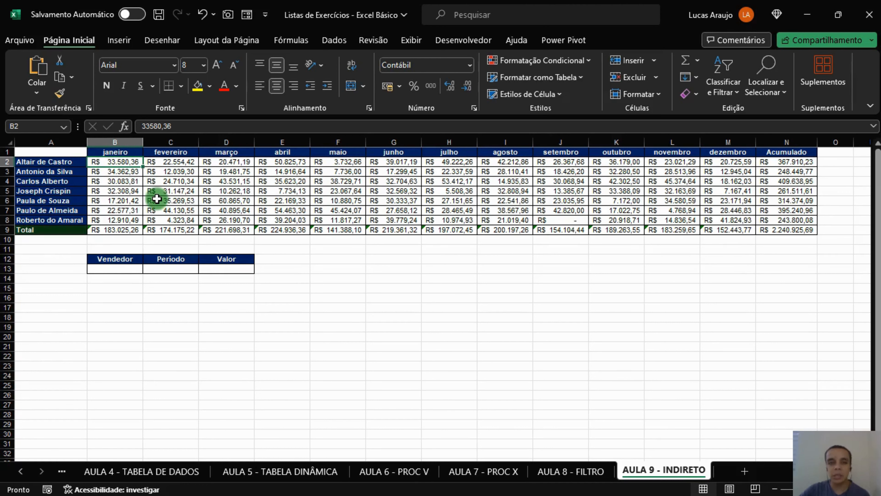
click(52, 192)
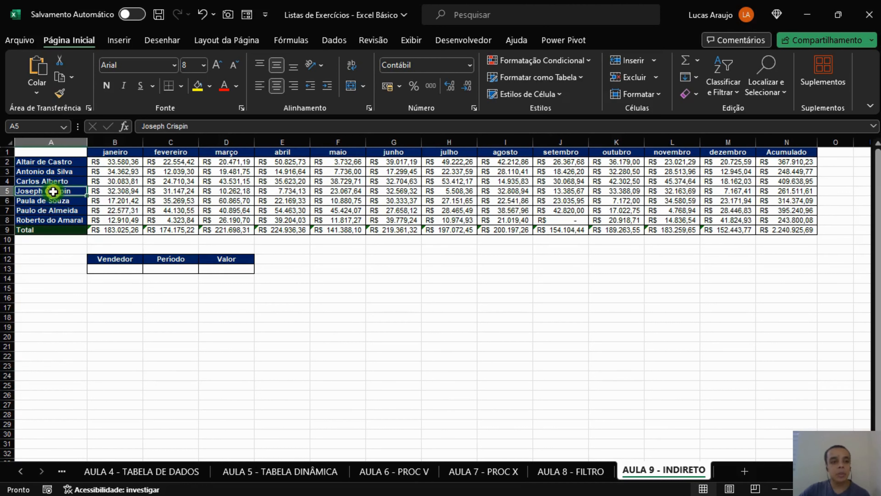
click(291, 191)
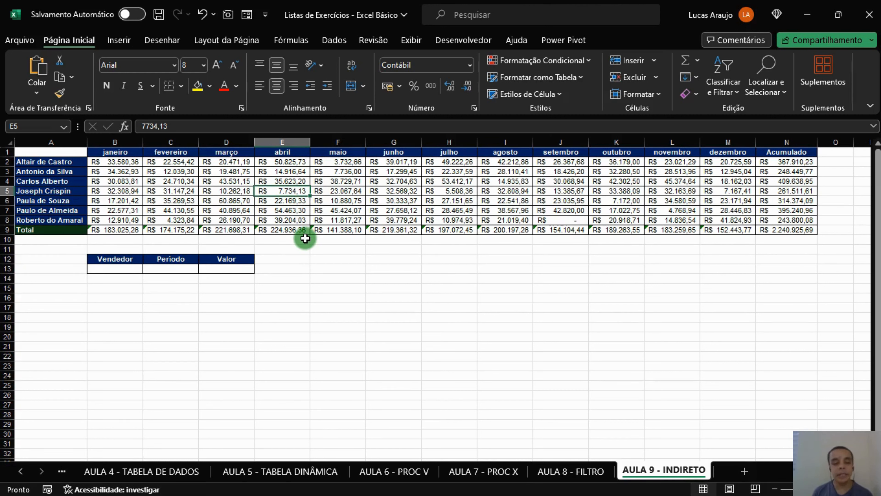
Review the Vendedor, Período and Valor headers and the input cells beneath them in the small query table
click(117, 268)
click(188, 268)
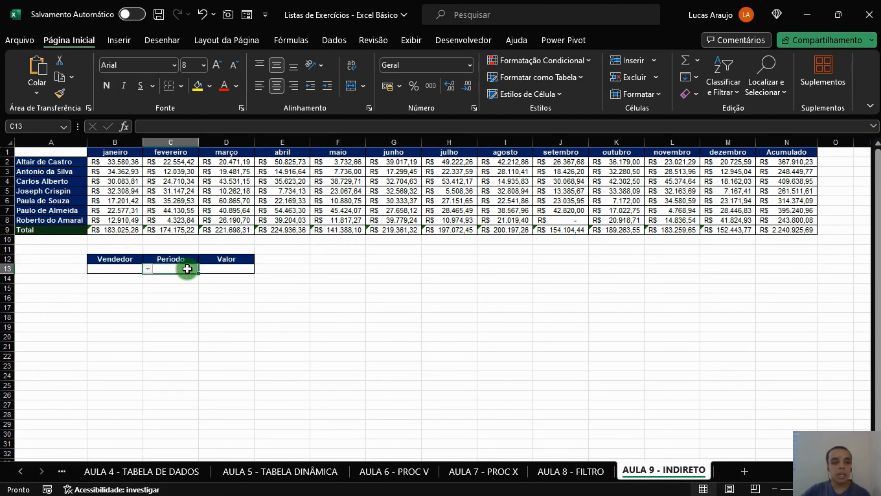
click(232, 270)
drag(130, 257, 226, 265)
click(112, 258)
click(194, 259)
click(240, 256)
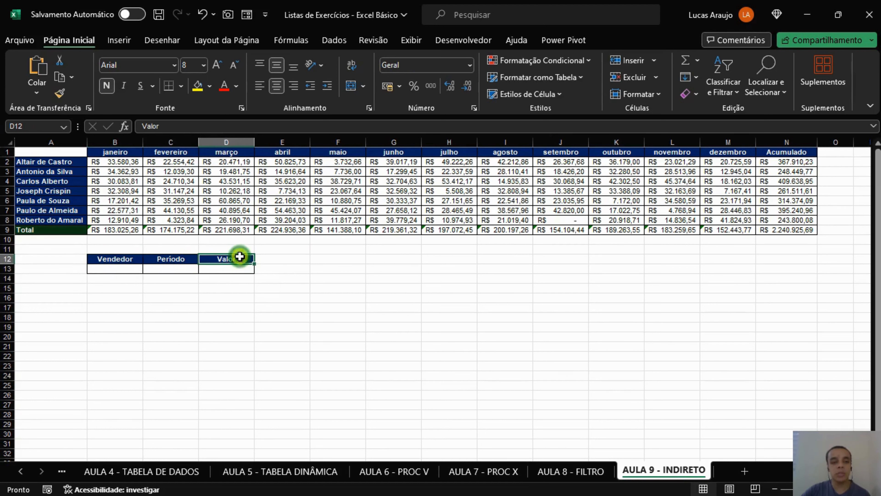
Choose the salesperson from row 6 as Vendedor in B13 and junho as Período in C13
click(124, 270)
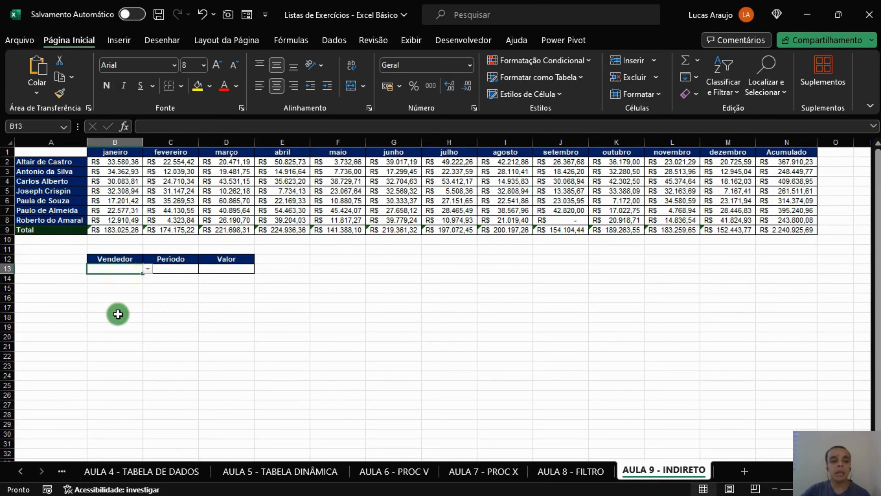
click(147, 268)
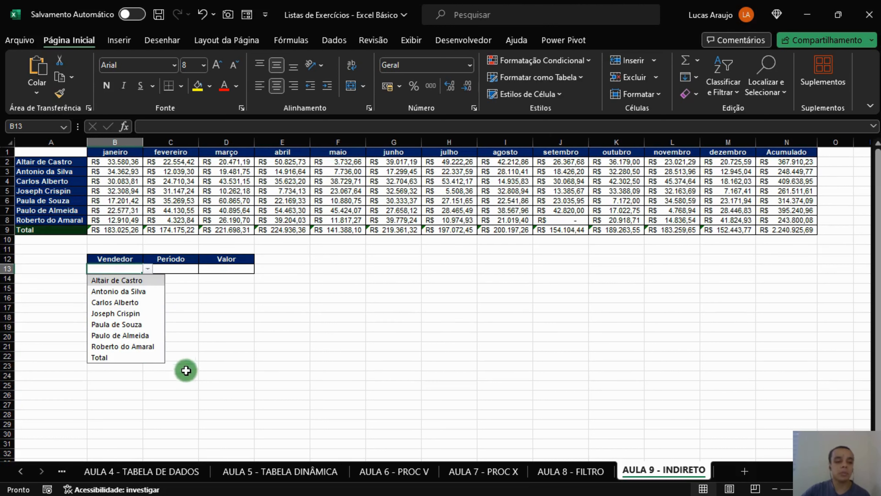
click(116, 325)
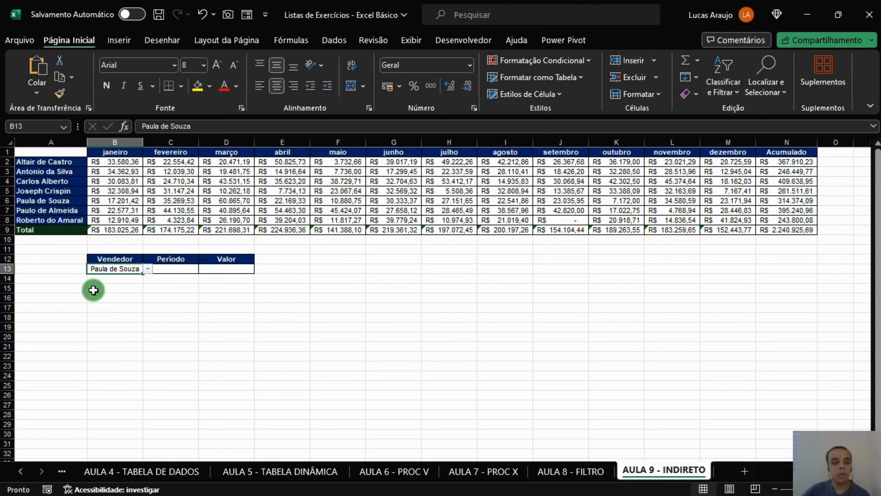
click(184, 269)
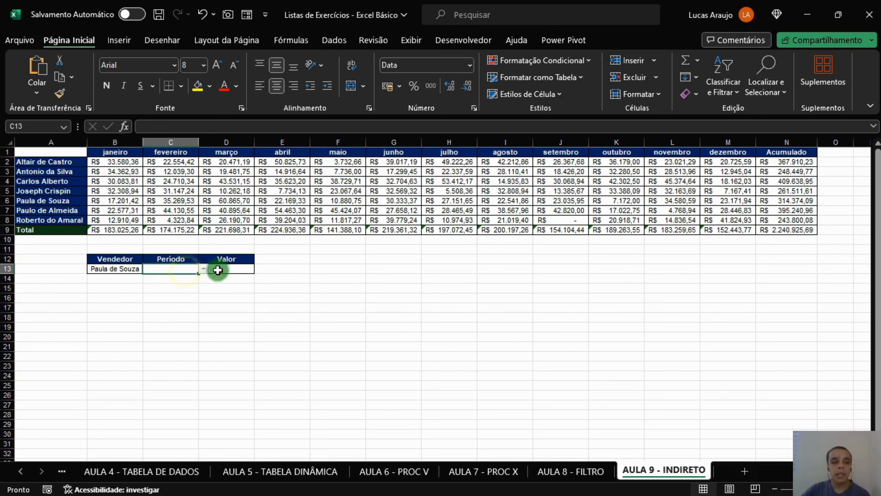
click(203, 270)
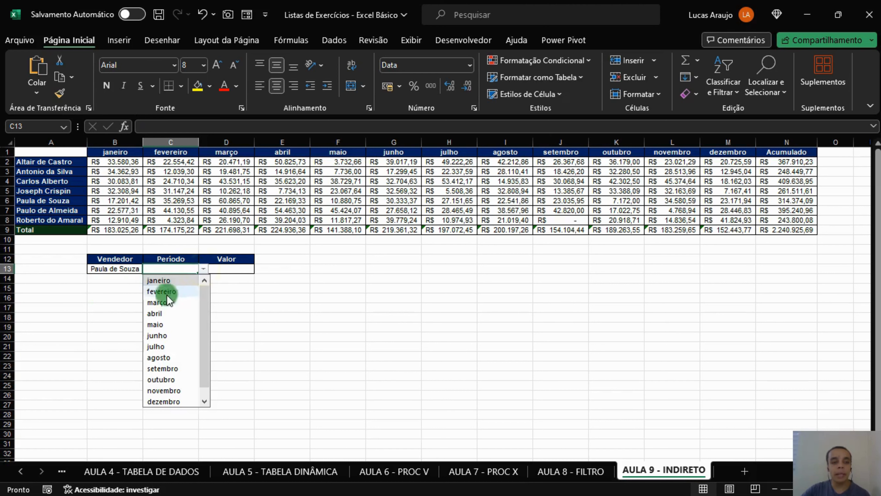
click(163, 337)
Locate the sales value where the junho column meets the selected salesperson's row in the matrix
click(230, 269)
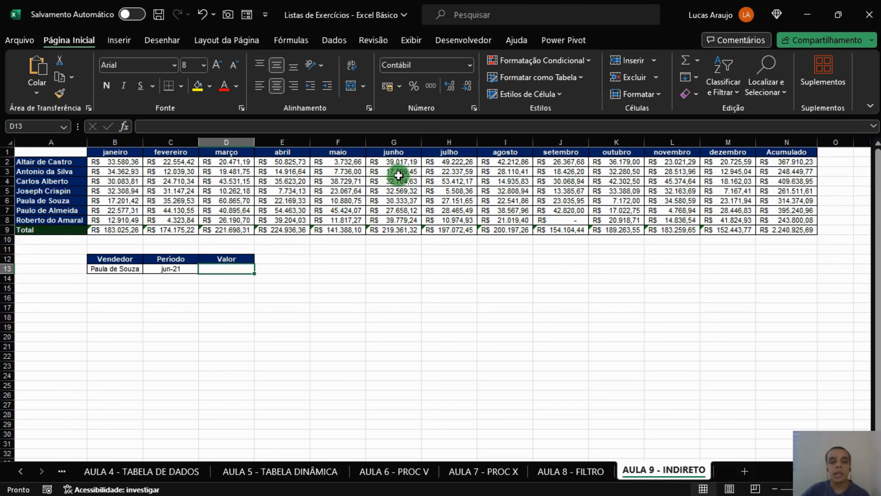
click(395, 142)
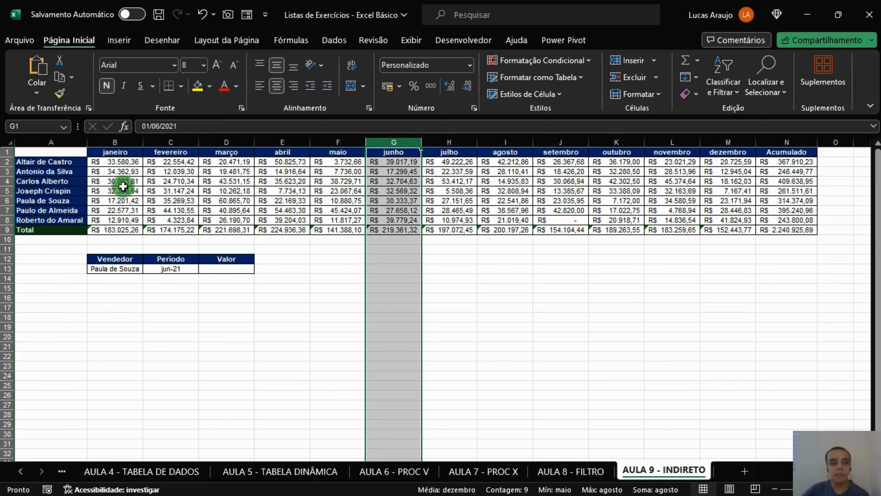
click(399, 180)
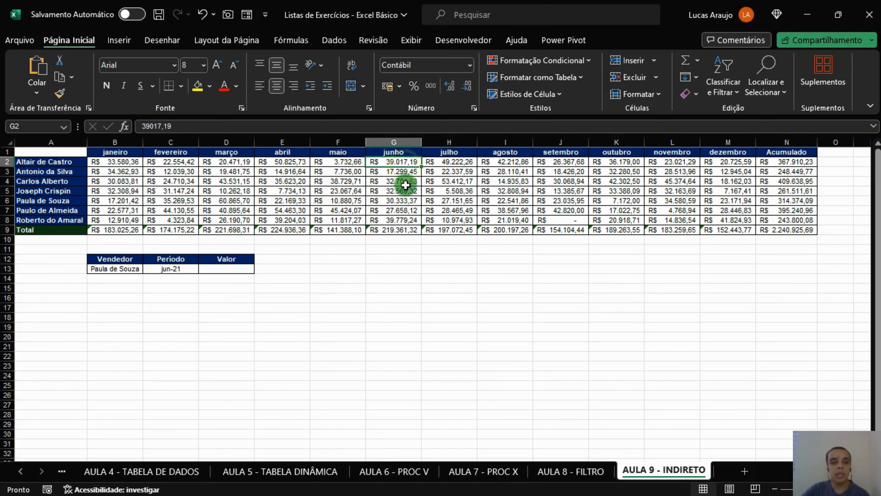
click(410, 204)
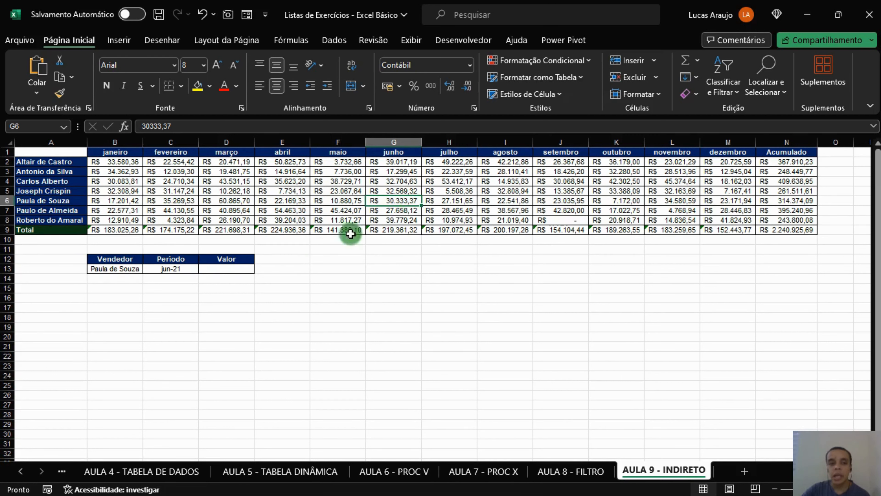
Change Vendedor in B13 to the salesperson from row 3 and locate that person's junho value in the matrix
click(105, 269)
click(148, 269)
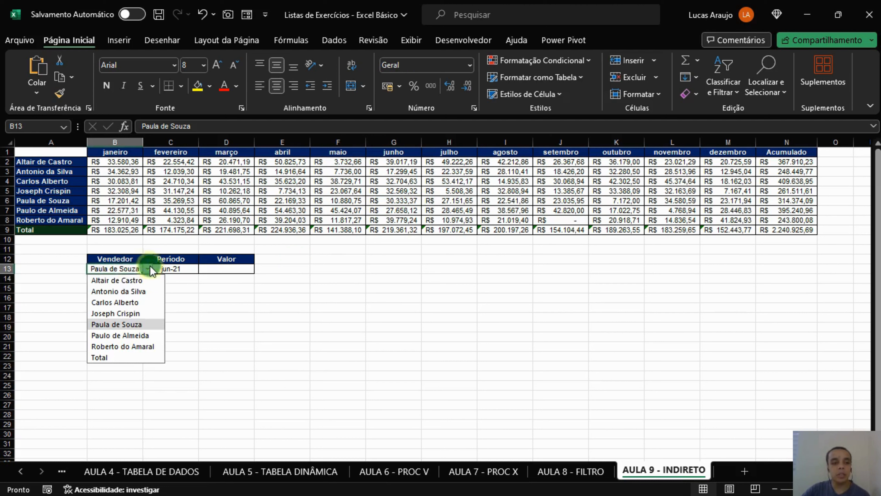
click(118, 291)
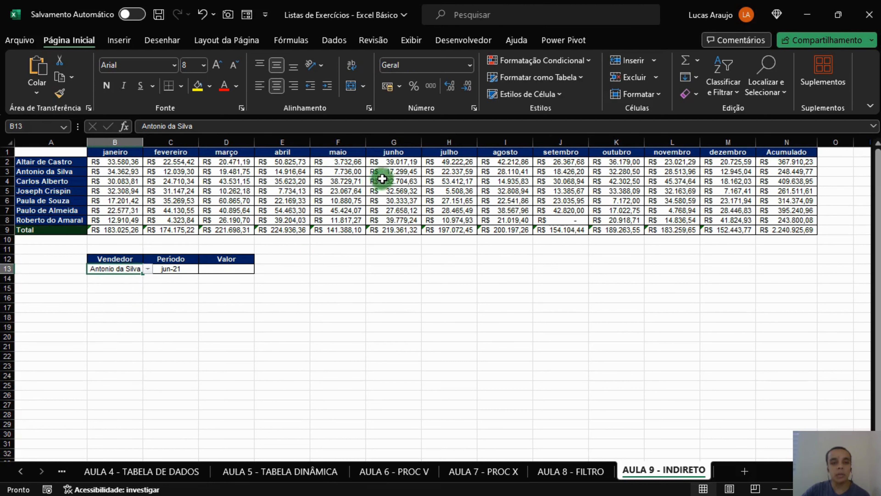
click(396, 171)
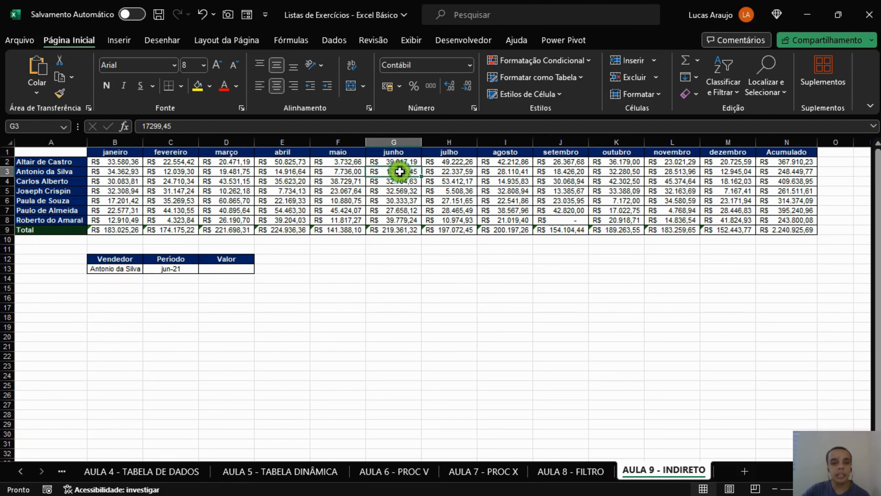
Set Período in C13 to outubro and locate the selected salesperson's value for that month in the matrix
click(175, 269)
click(204, 269)
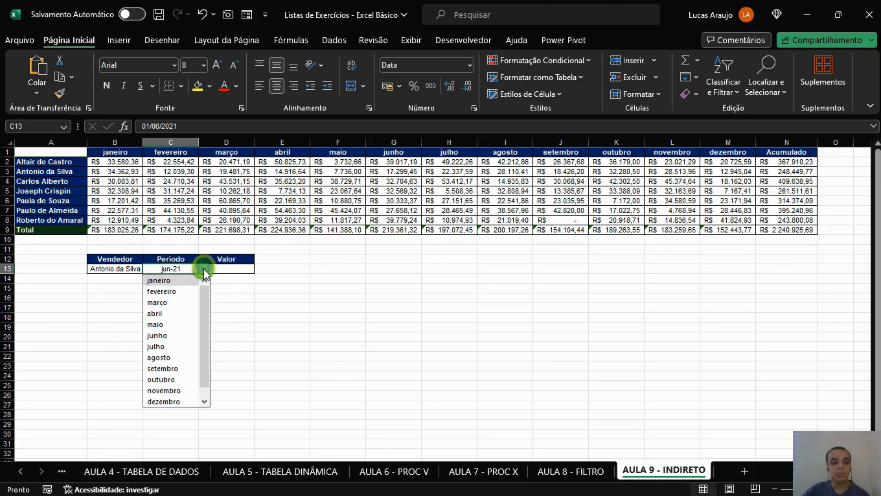
click(176, 377)
click(397, 172)
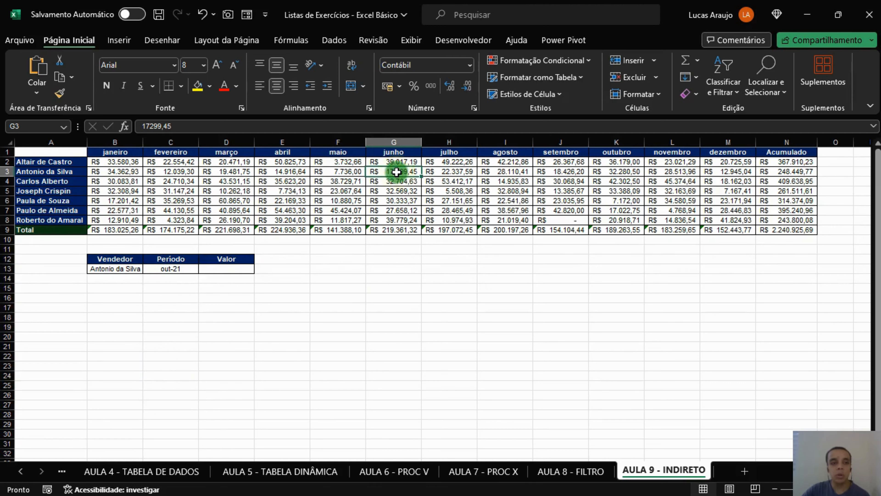
click(626, 170)
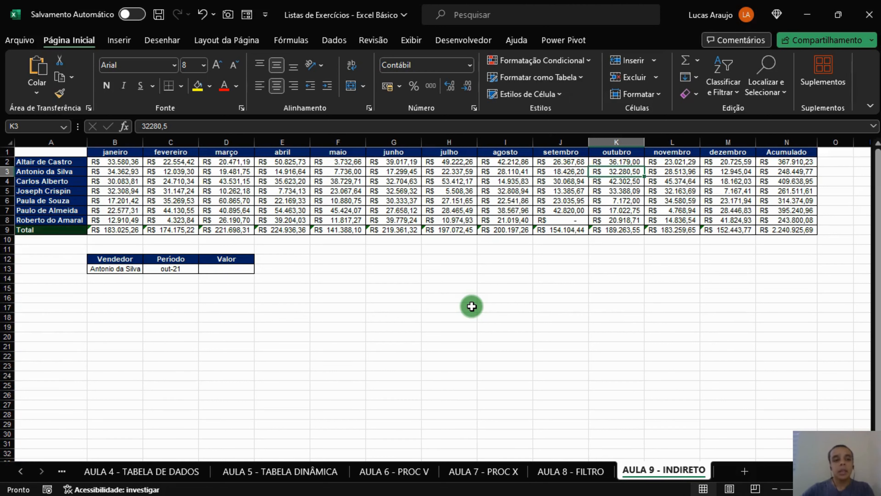
Trace the chosen Vendedor along column A and the chosen Período along the month headers to their intersection in K3
click(103, 267)
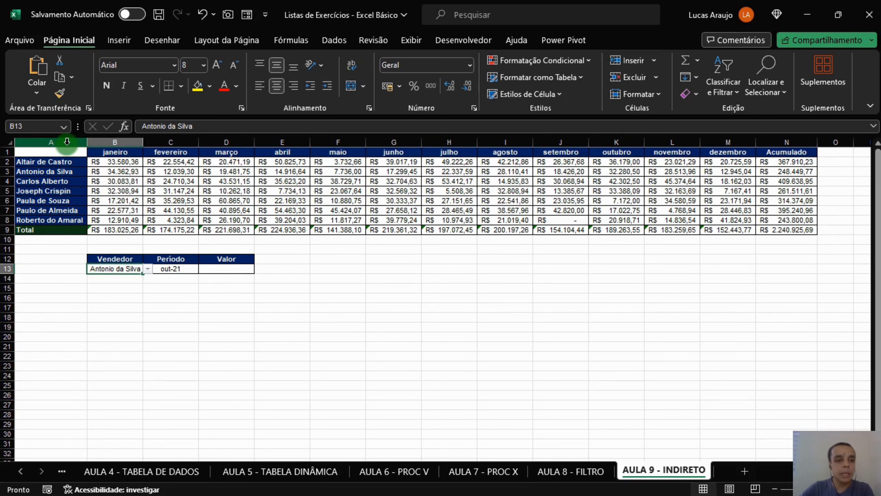
click(56, 161)
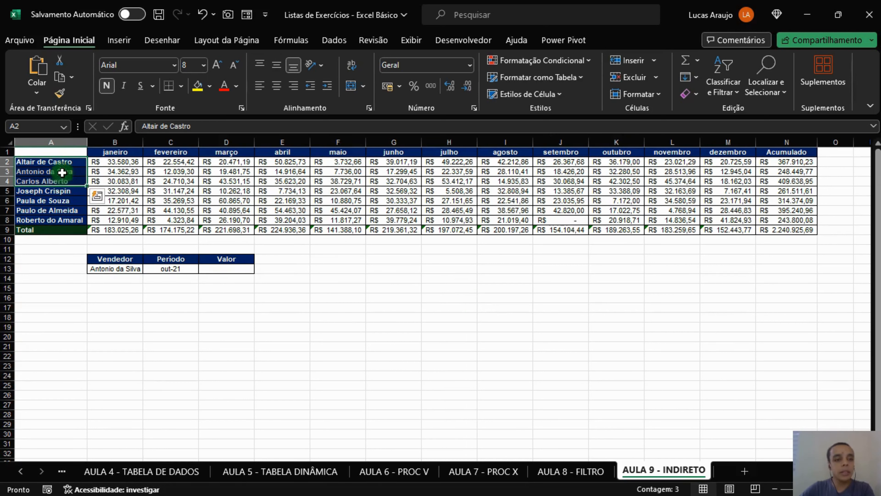
click(27, 173)
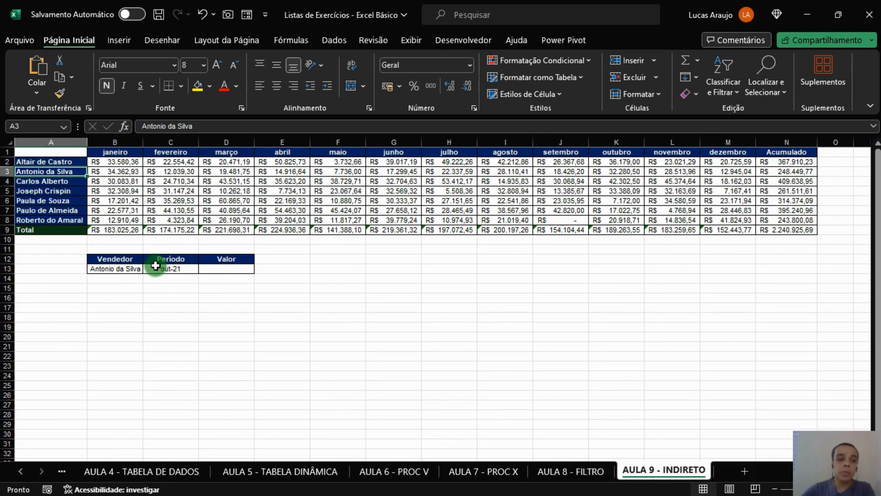
click(173, 268)
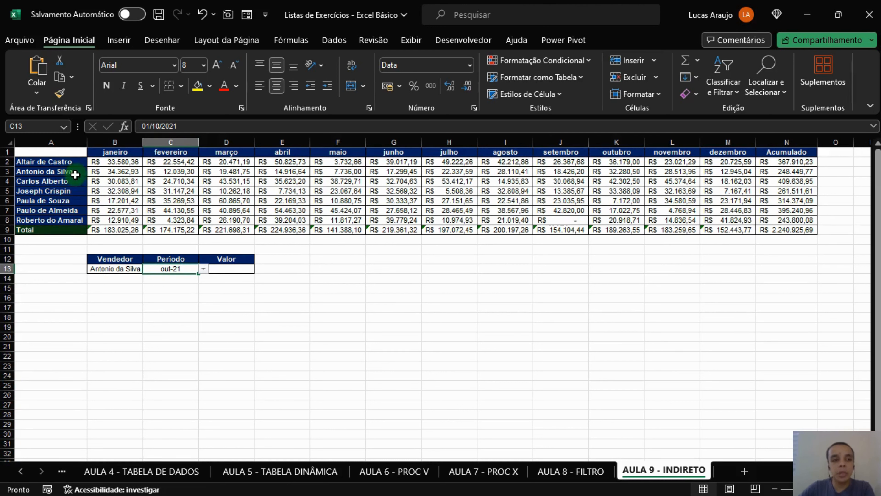
drag(75, 172, 615, 171)
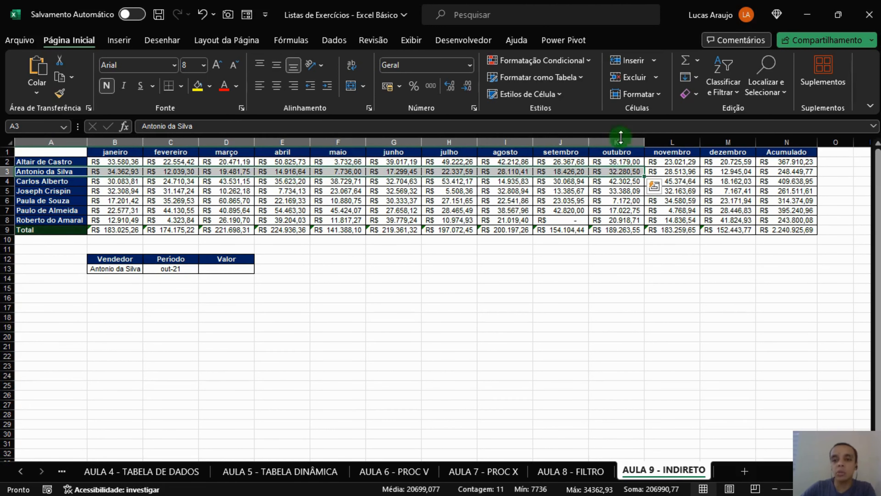
click(616, 170)
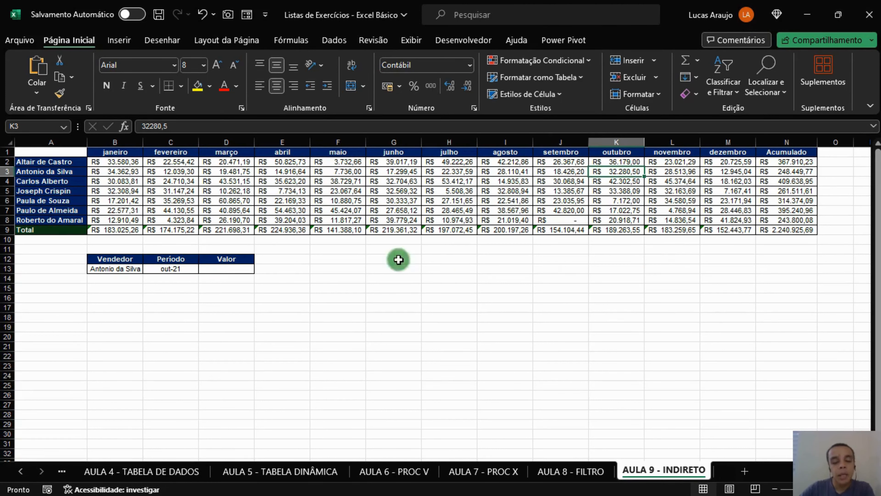
Enter the heading LINHA in F12, beside the Vendedor/Período/Valor table
click(295, 270)
click(322, 266)
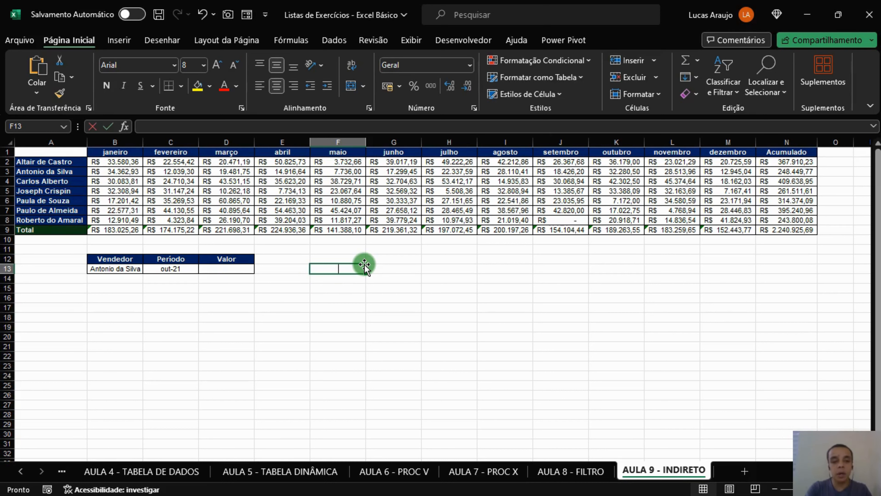
drag(364, 265, 363, 258)
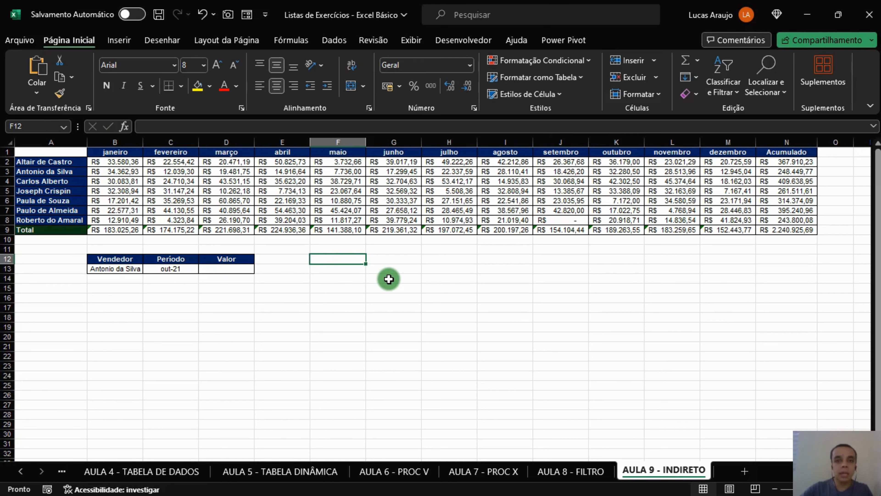
text(LINHA)
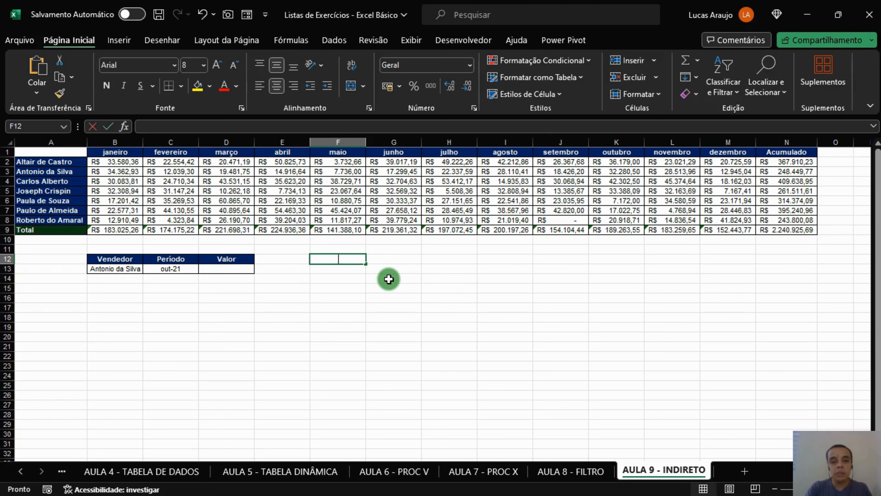
key(Return)
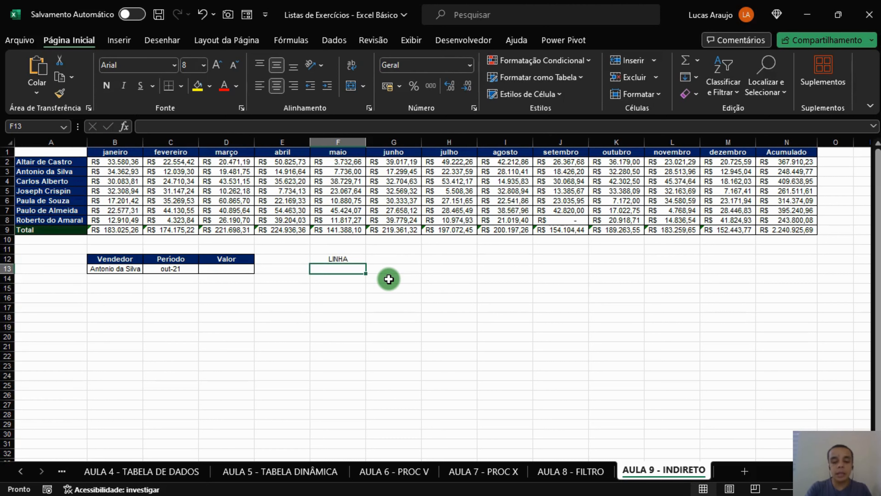
In F13, enter =CORRESP(B13;A1:A9;0) to find the selected Vendedor's row number with an exact match
text(=)
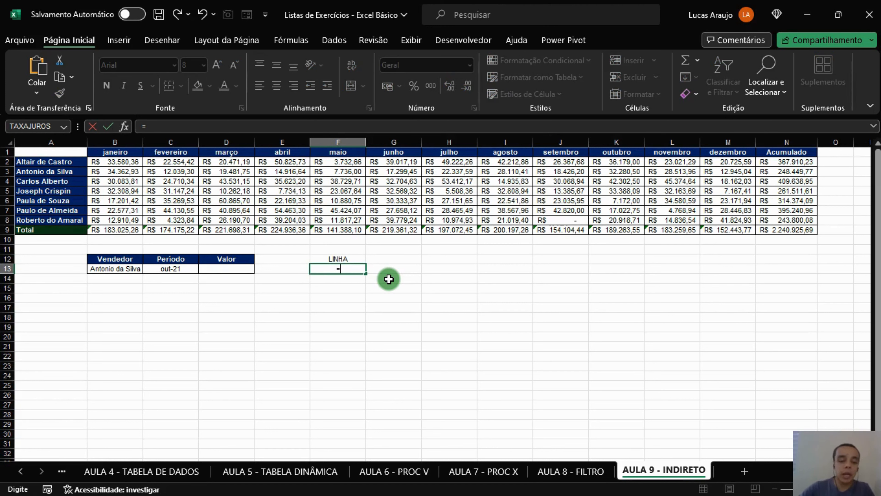
text(CORRESP)
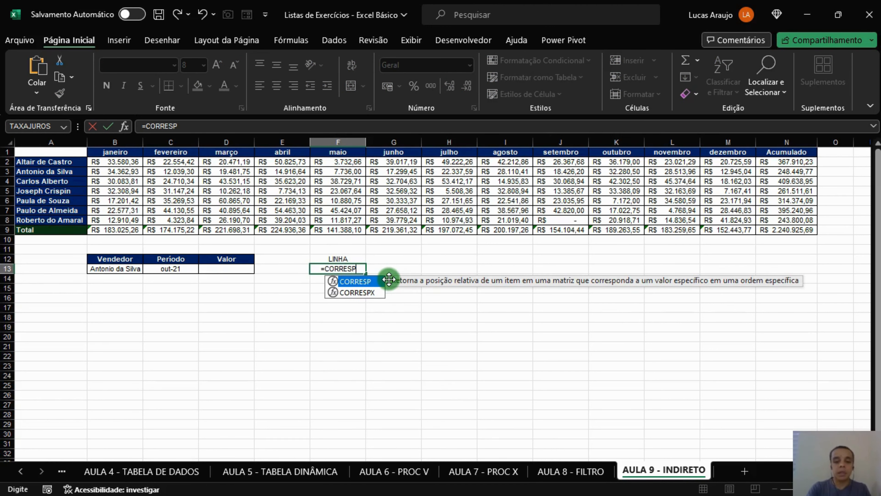
double_click(388, 281)
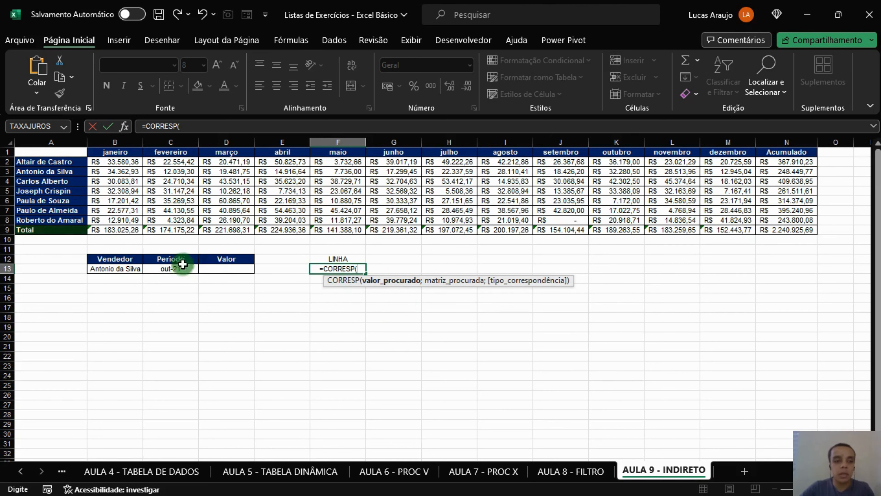
click(118, 270)
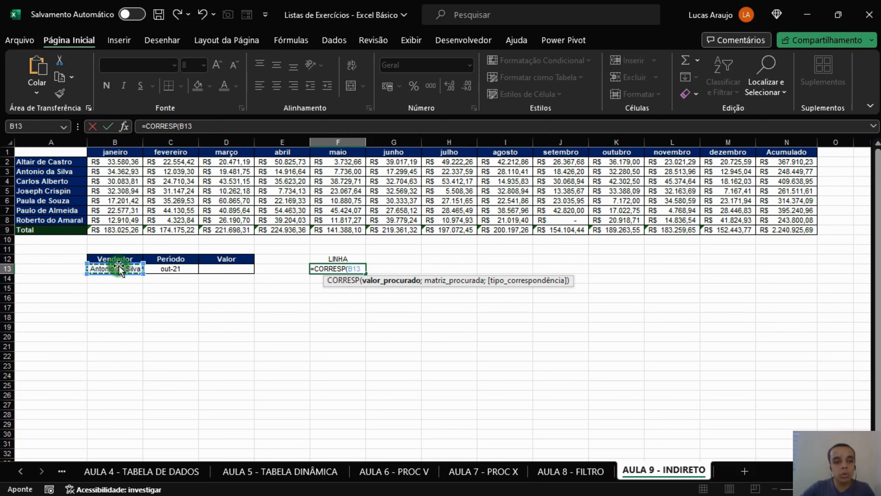
text(;)
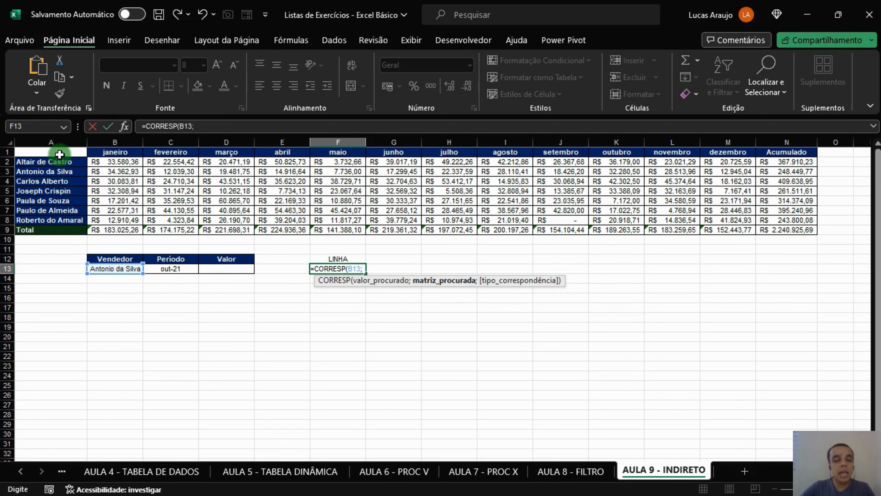
drag(60, 152, 59, 192)
drag(57, 152, 54, 229)
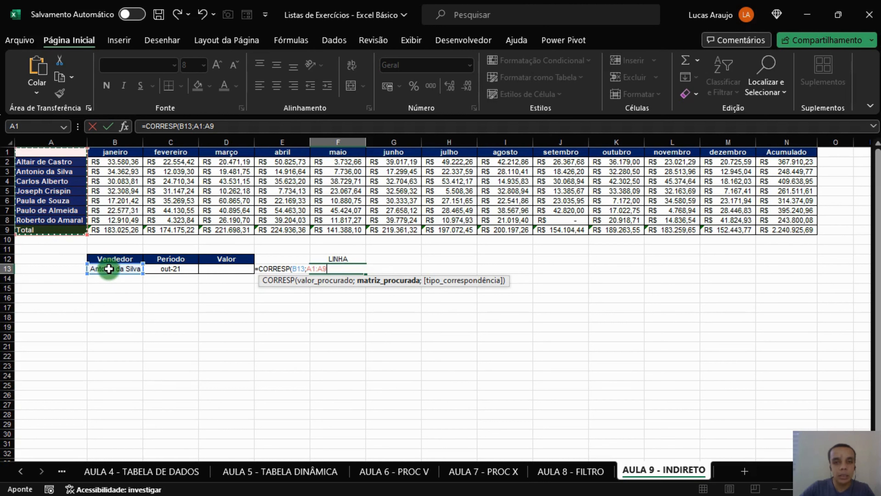
click(59, 152)
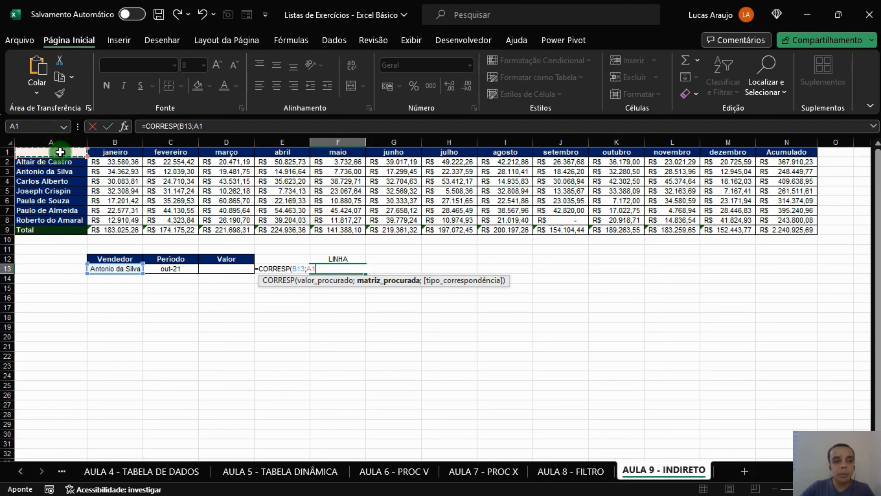
drag(60, 151, 49, 231)
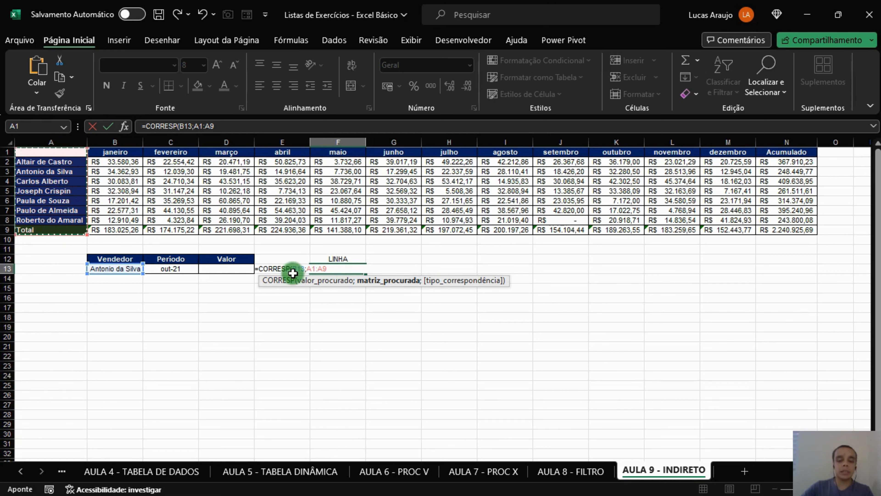
text(;)
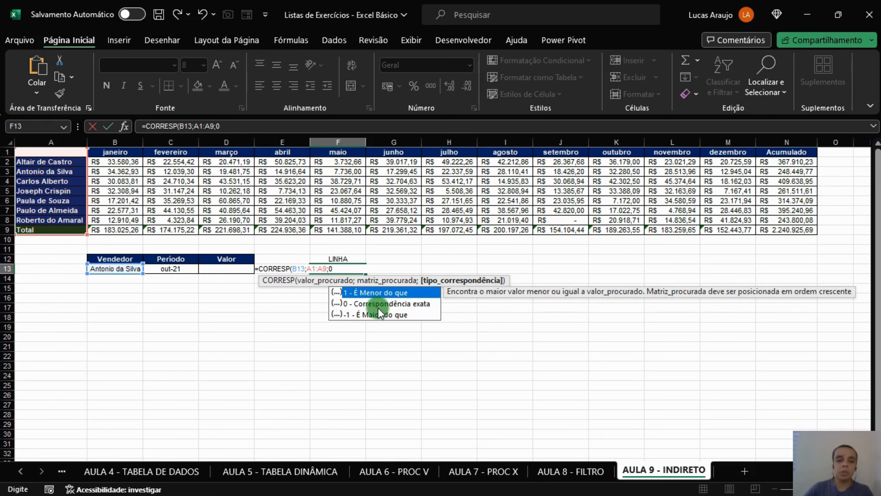
text(0))
key(Return)
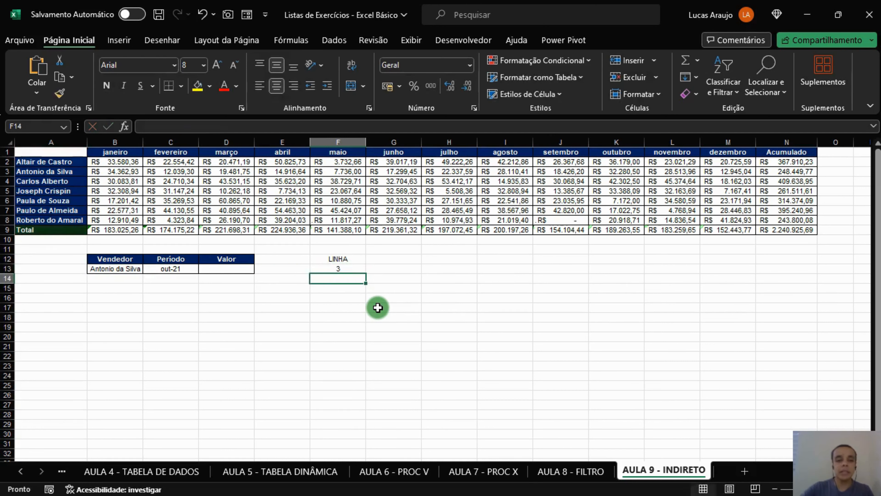
Check the LINHA result in F13 against the Vendedor in B13 and that salesperson's row in the matrix
click(118, 269)
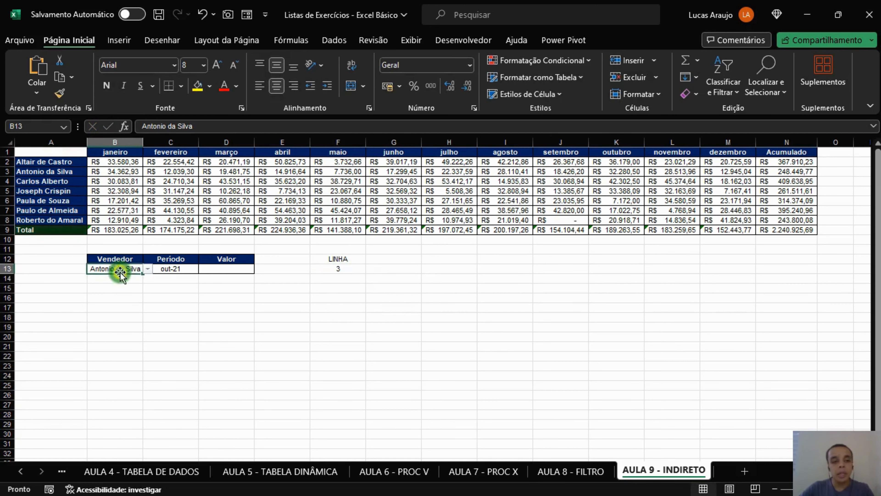
click(330, 268)
click(7, 171)
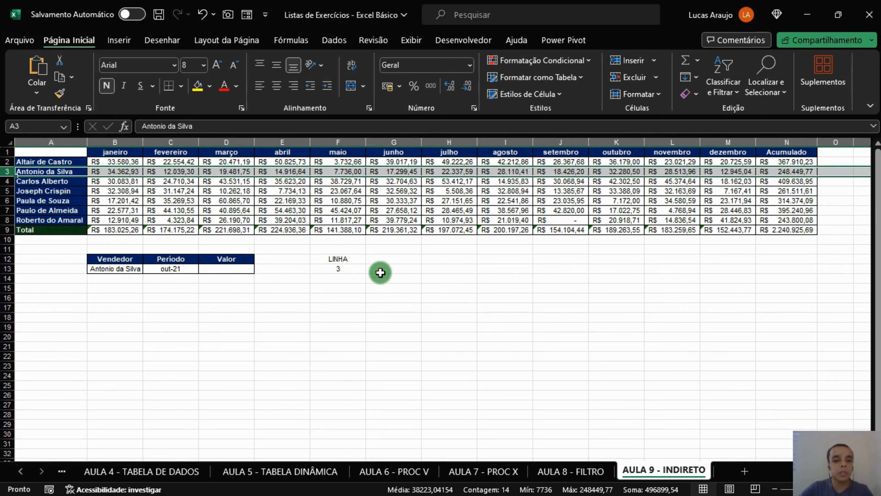
click(341, 269)
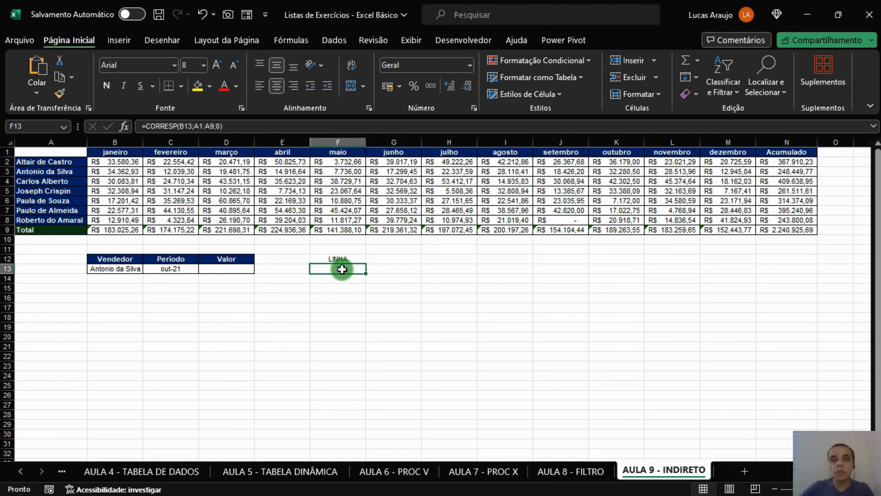
Enter the heading COLUNA in G12 and compare the Período in C13 with the month headers in row 1
click(389, 261)
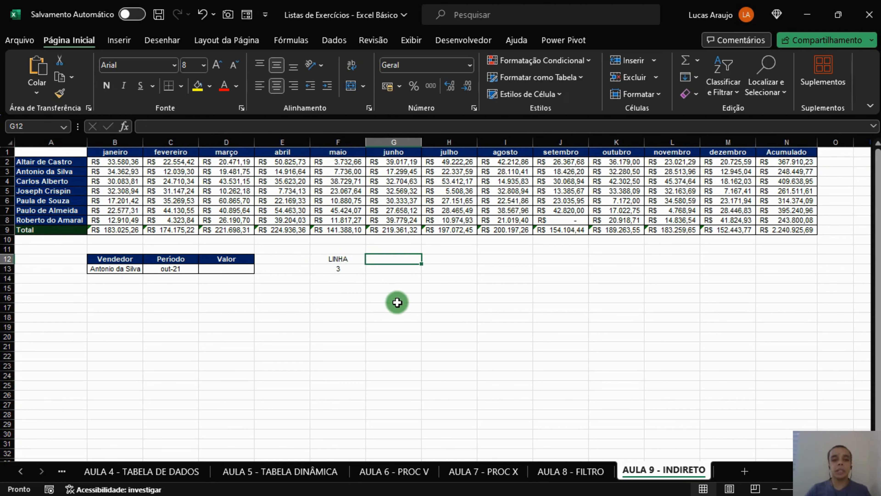
text(COLUNA)
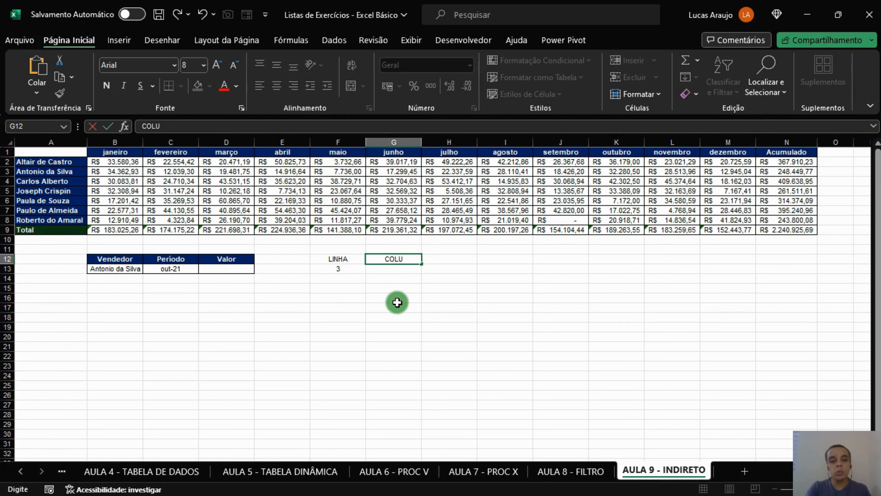
key(Return)
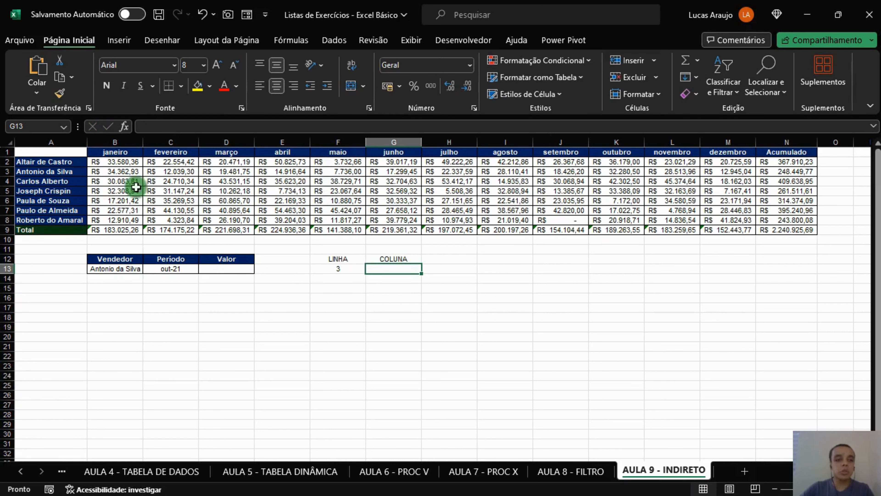
click(174, 270)
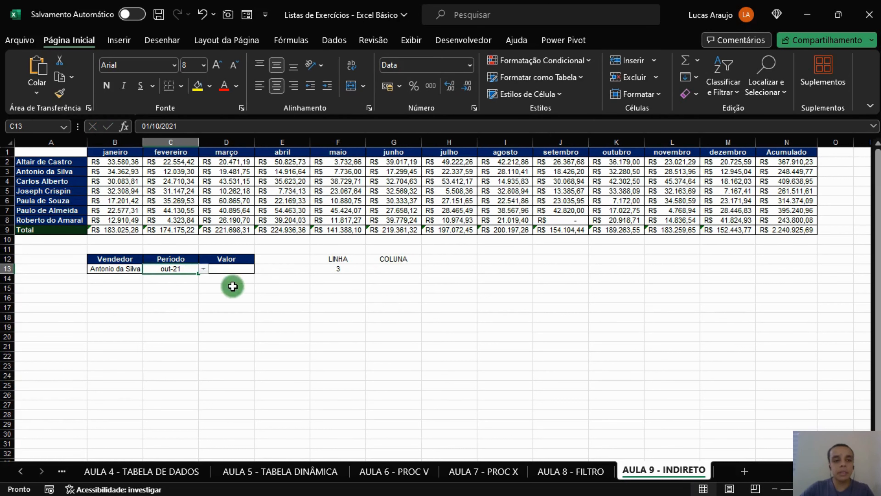
click(267, 152)
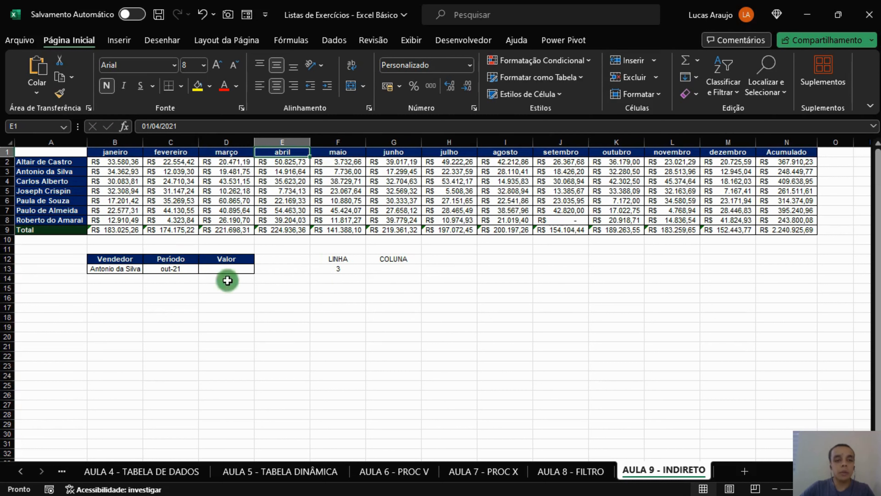
In G13, enter =CORRESP(C13;A1:N1;0) to find the selected Período's column number with an exact match
click(398, 268)
text(=COL)
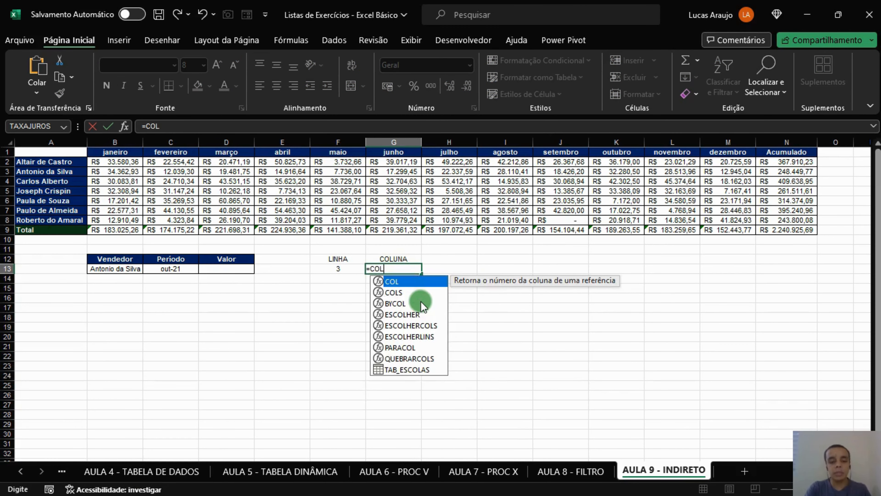
key(BackSpace)
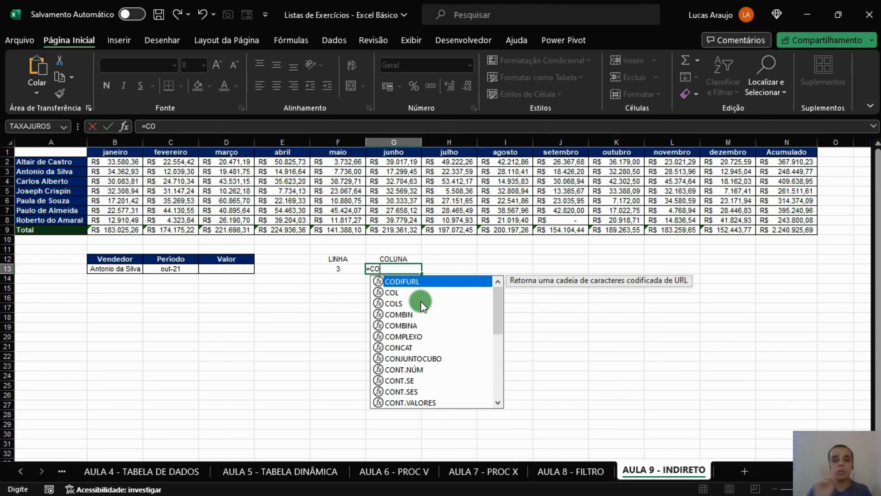
text(R)
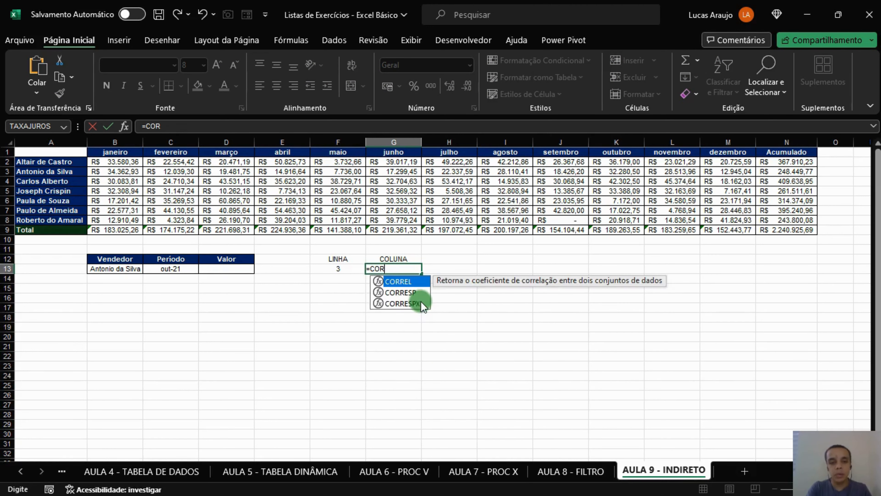
text(RESP)
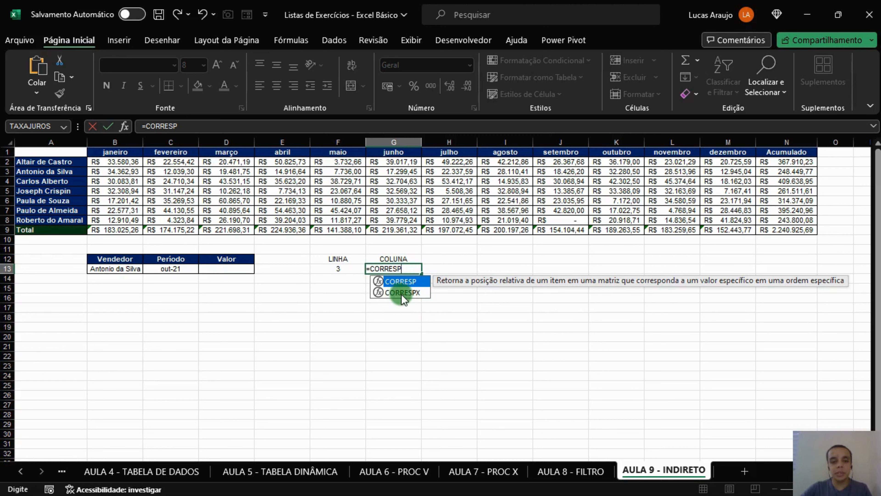
text(()
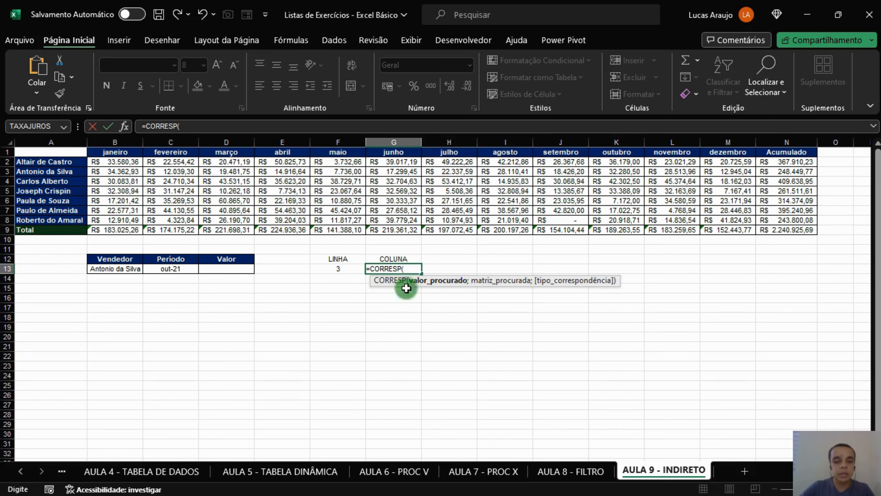
click(156, 269)
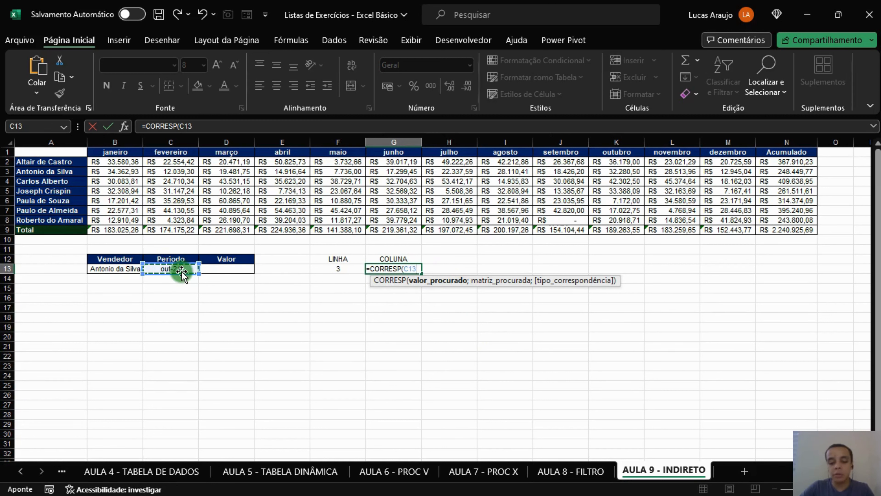
text(;)
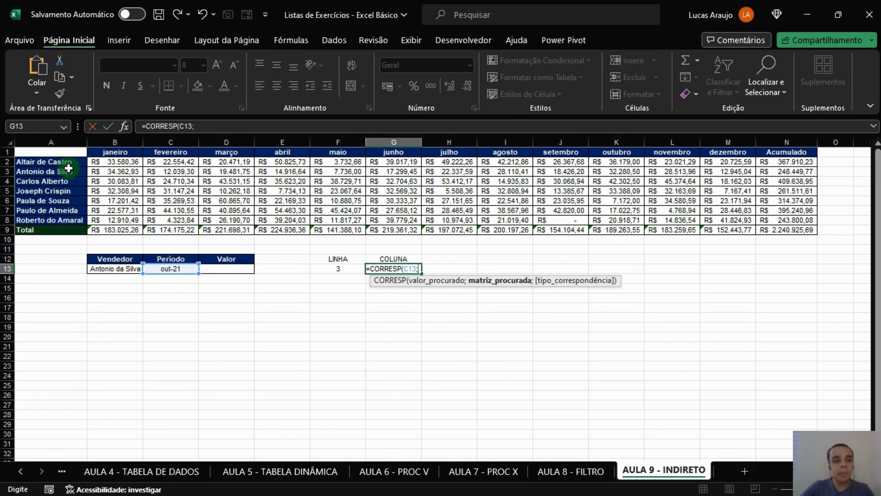
click(65, 153)
drag(65, 153, 794, 152)
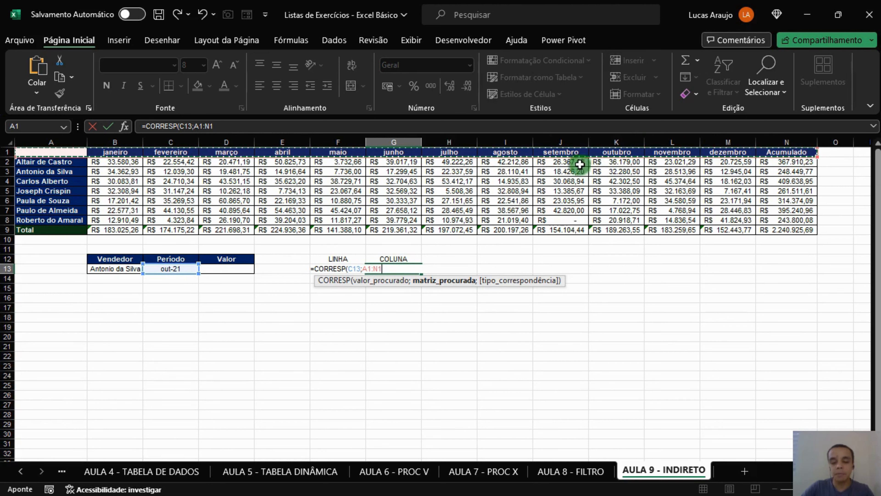
text(;)
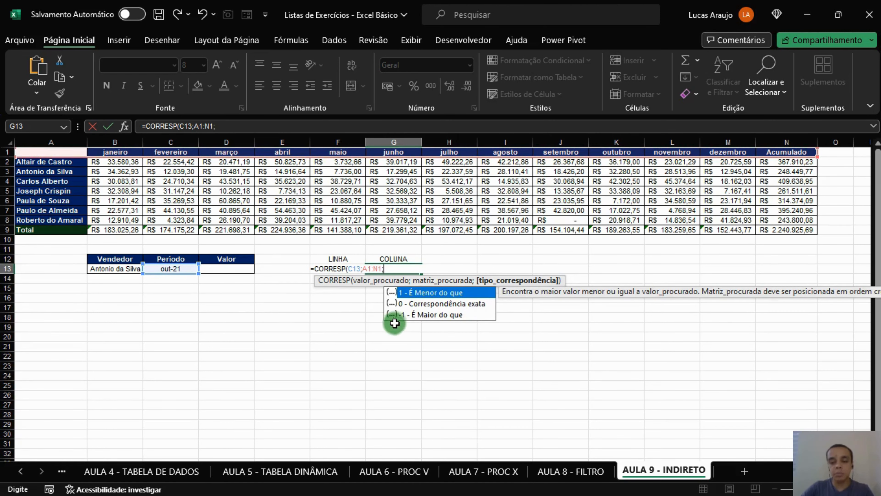
text(0))
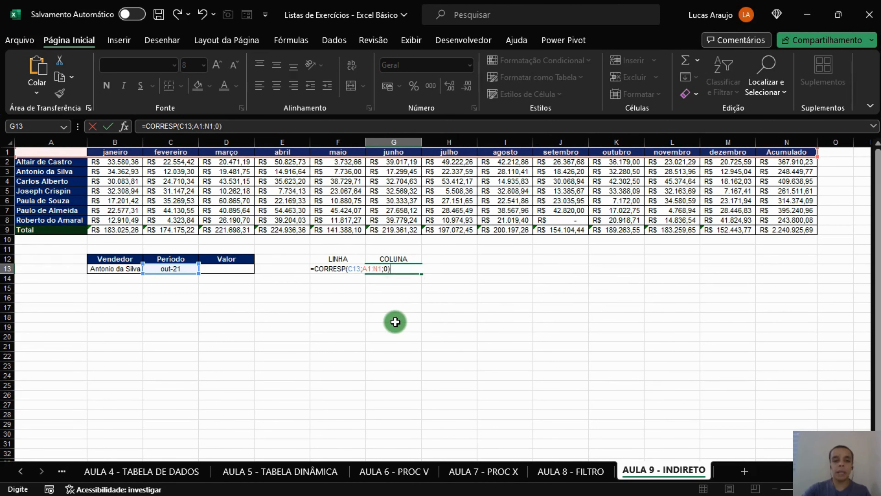
key(Return)
Check the COLUNA result in G13 by counting the header cells from A1 through outubro in K1
click(406, 269)
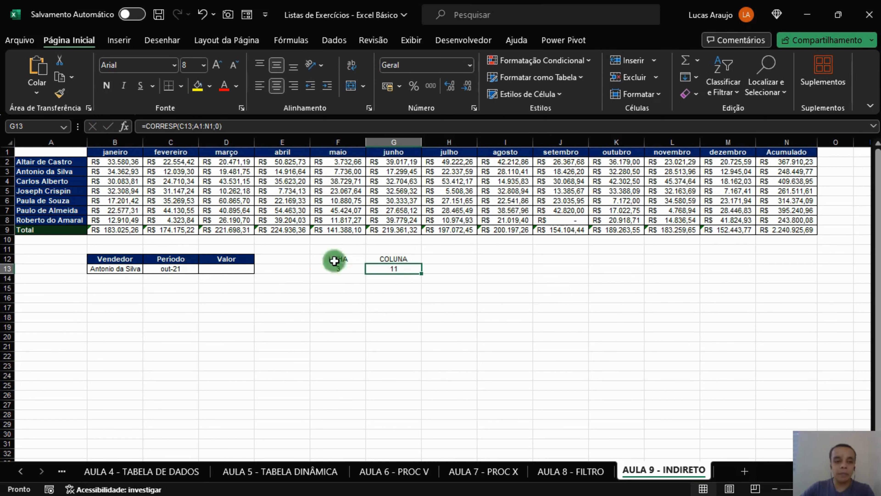
drag(77, 152, 629, 153)
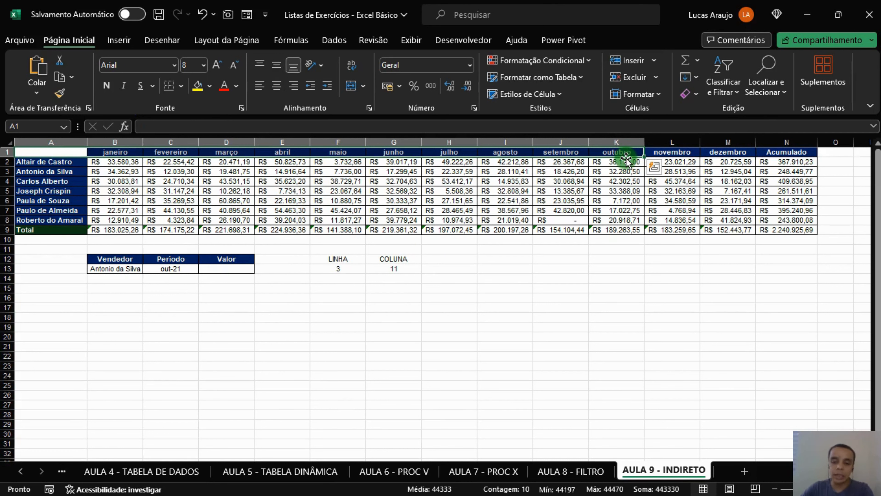
click(443, 261)
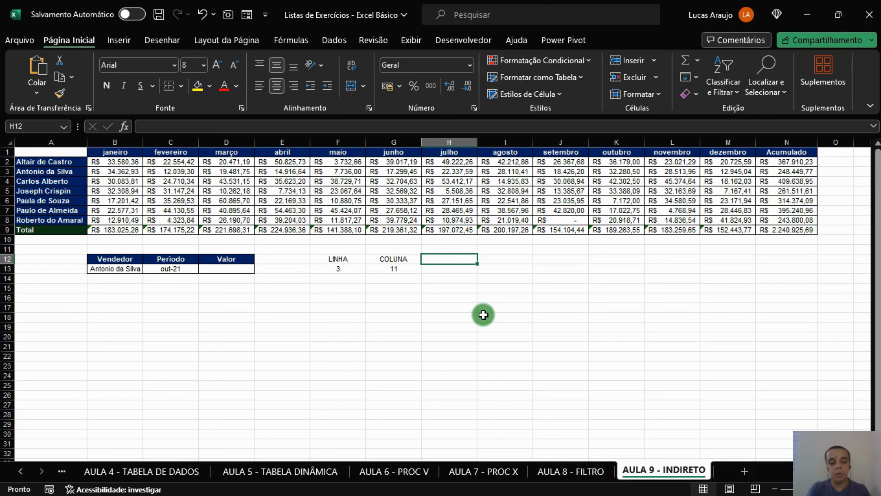
Enter the heading ENDEREÇO in H12, beside the COLUNA helper
text(ENDEREÇ)
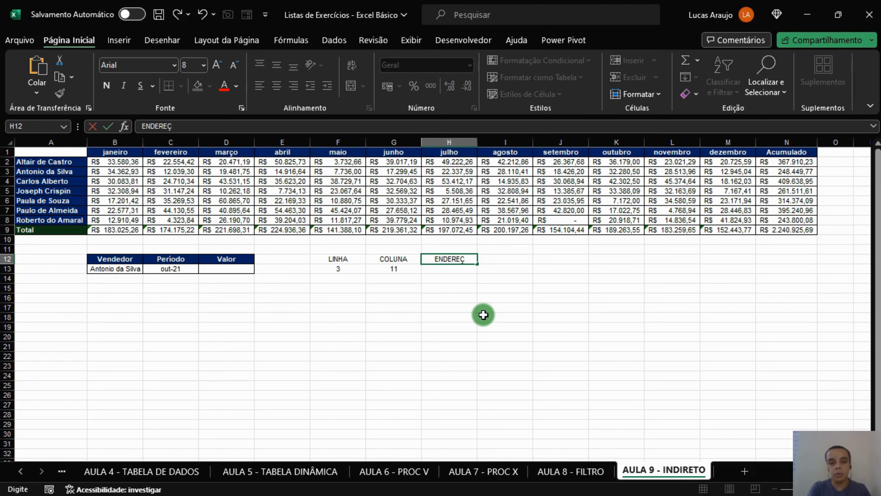
text(O)
key(Return)
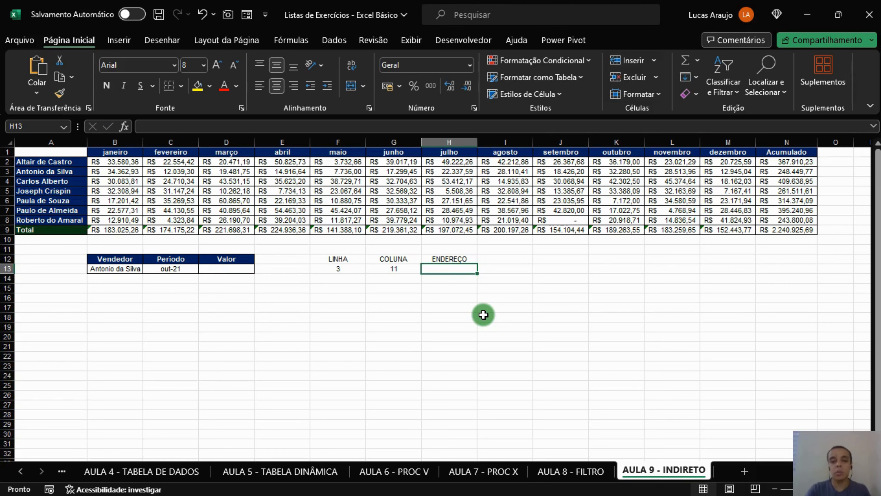
In H13, enter =ENDEREÇO(F13;G13) to build the cell address from the row and column numbers
text(=ENDERE)
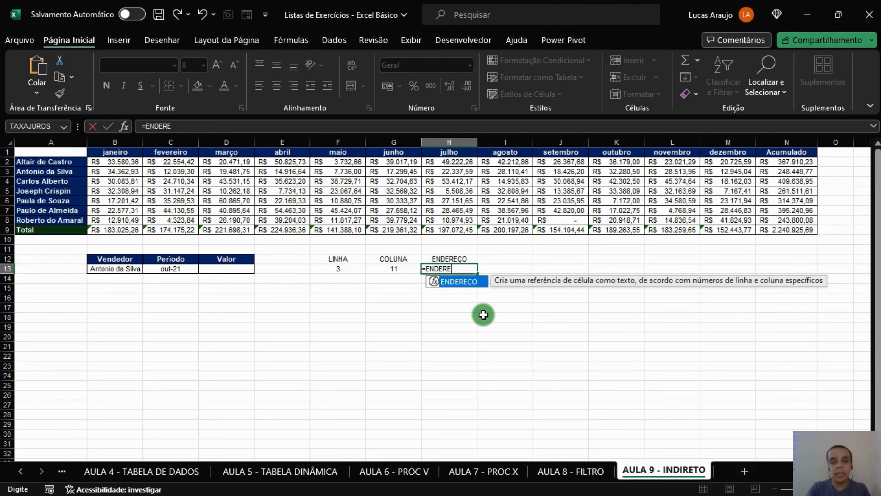
text(ÇO()
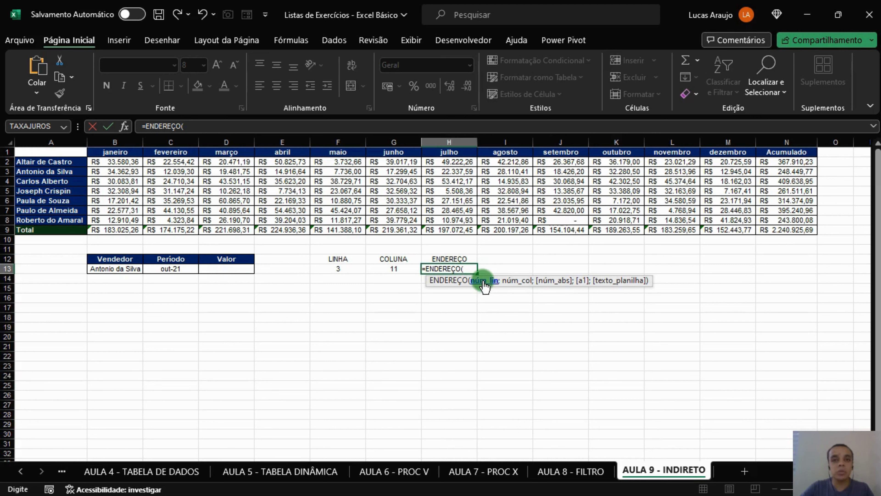
click(339, 274)
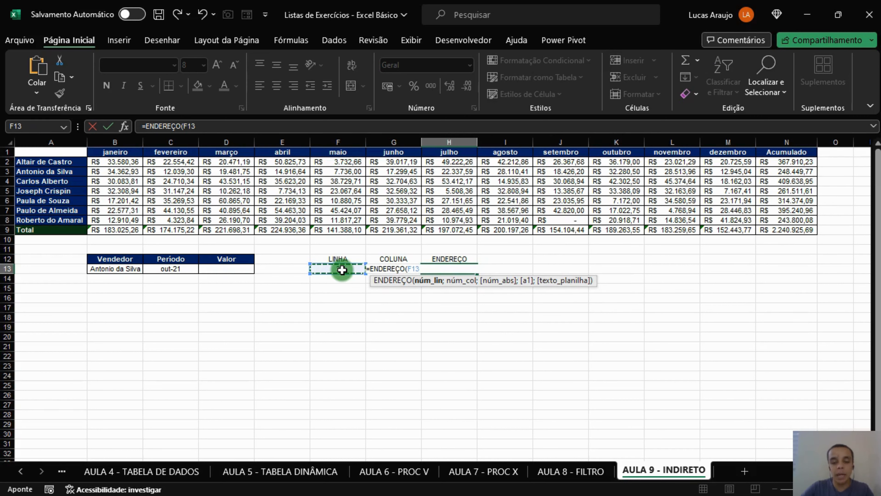
text(;)
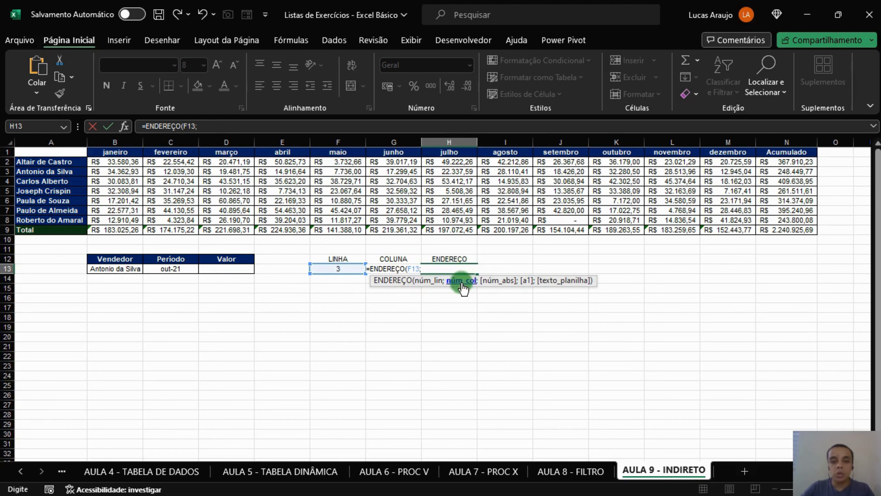
click(382, 271)
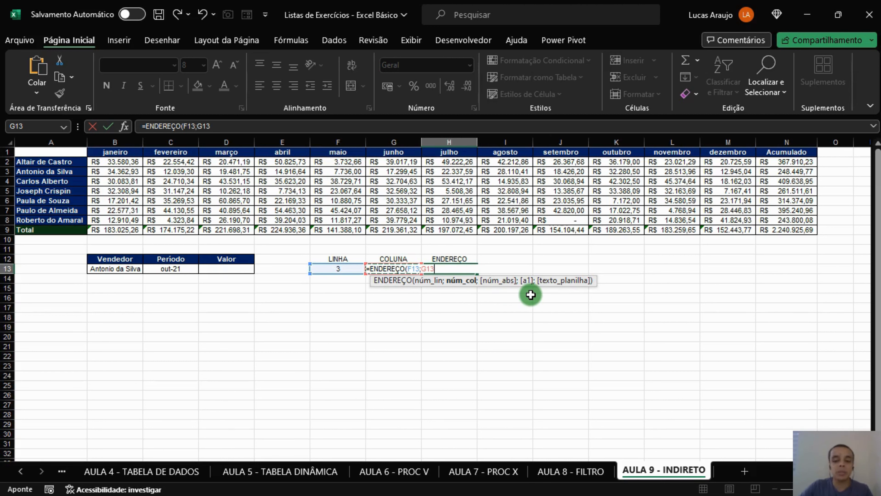
text())
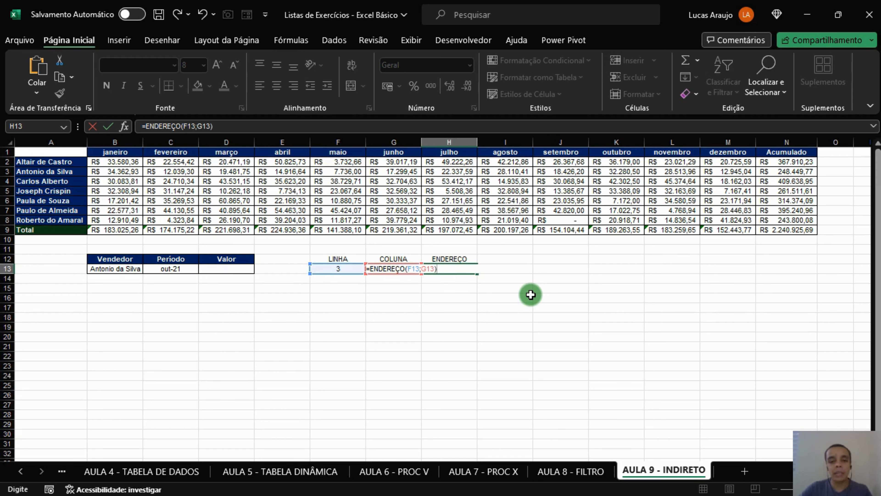
key(Return)
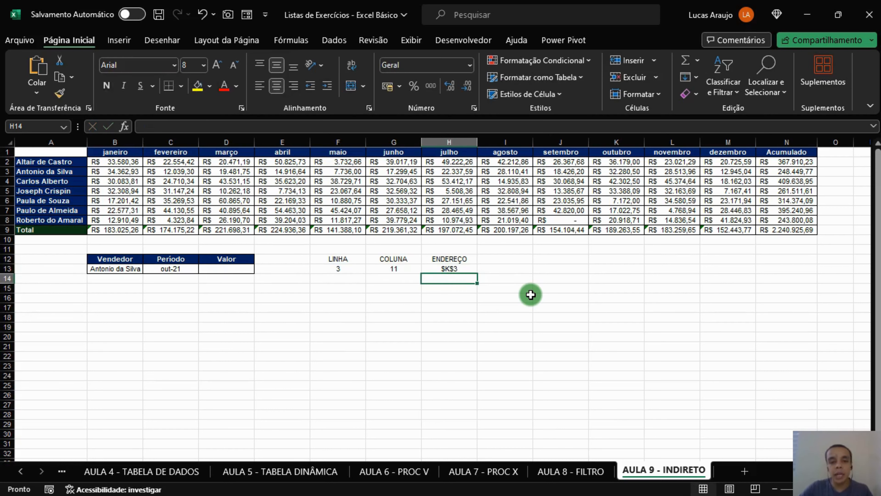
Check the ENDEREÇO result in H13 against LINHA, COLUNA, the Vendedor and Período selections, and cell K3 in the matrix
click(460, 272)
click(341, 268)
click(388, 265)
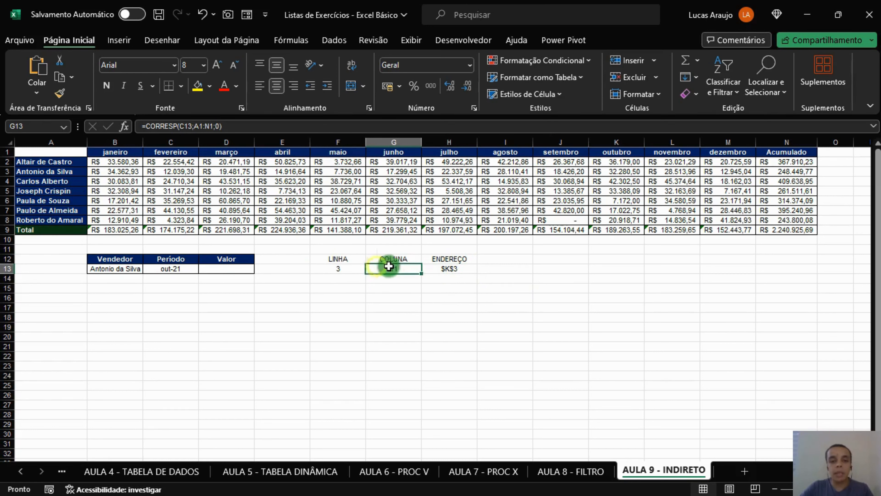
click(445, 270)
click(118, 270)
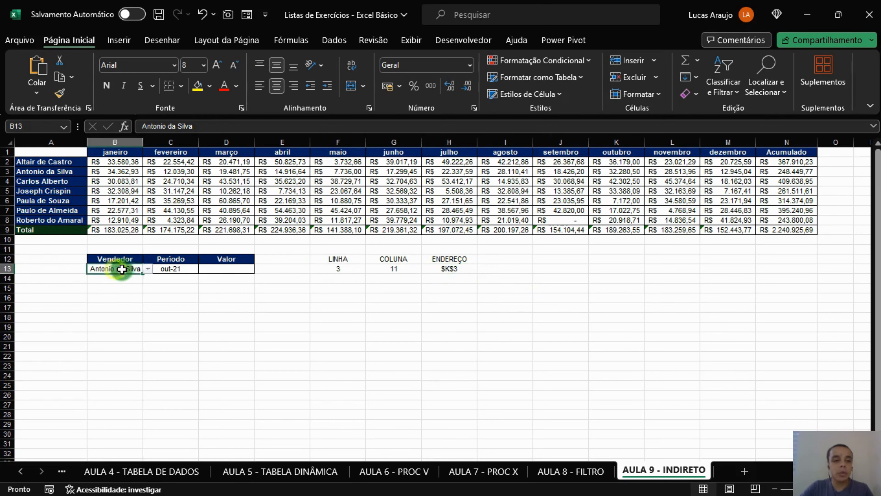
click(154, 269)
click(102, 269)
click(170, 267)
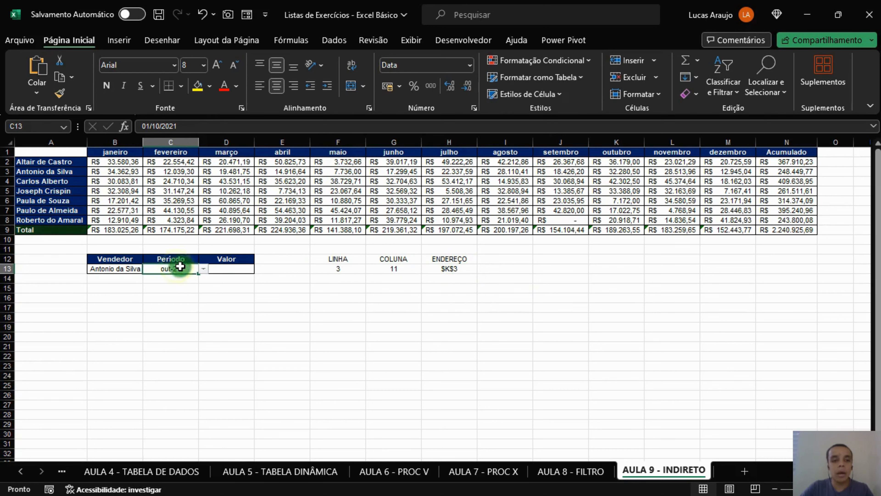
click(455, 270)
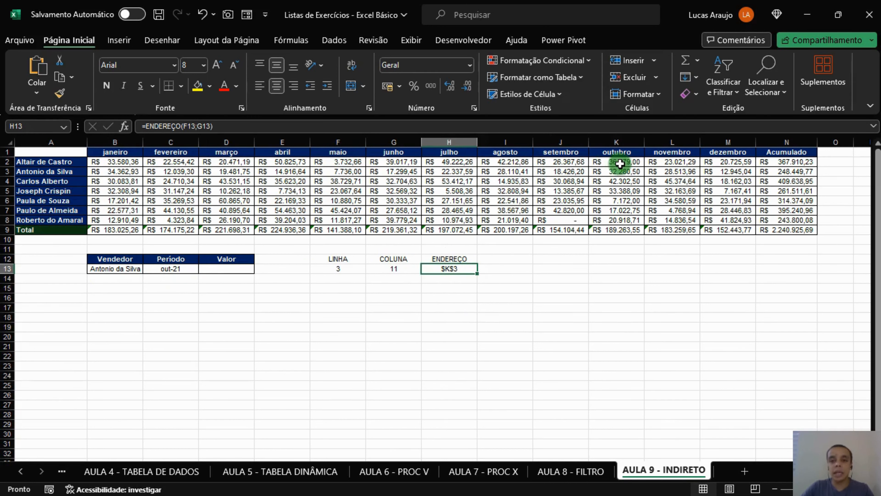
click(622, 172)
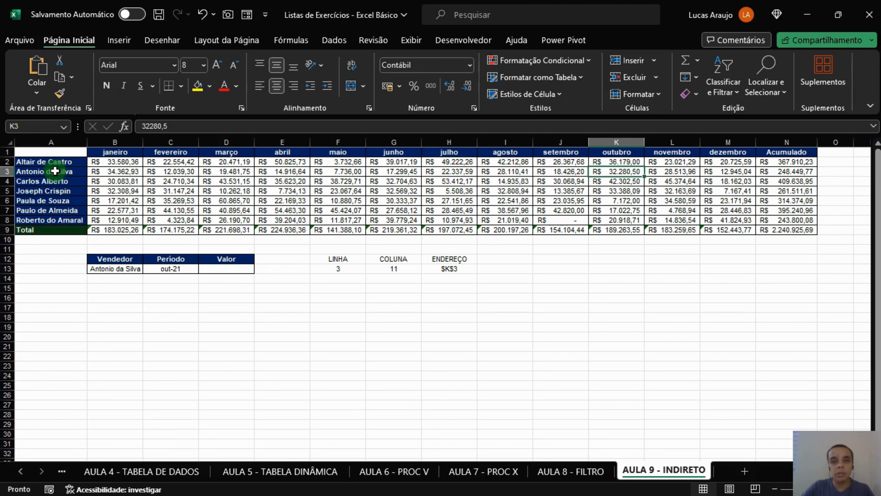
Select the salesperson from row 6 as the Vendedor in B13 and abril as the Período in C13, checking the address in H13
click(114, 269)
click(148, 269)
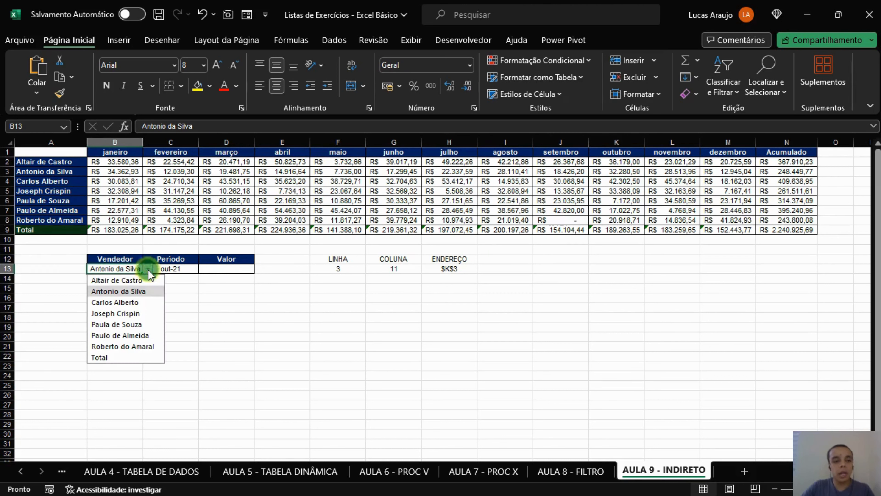
click(142, 325)
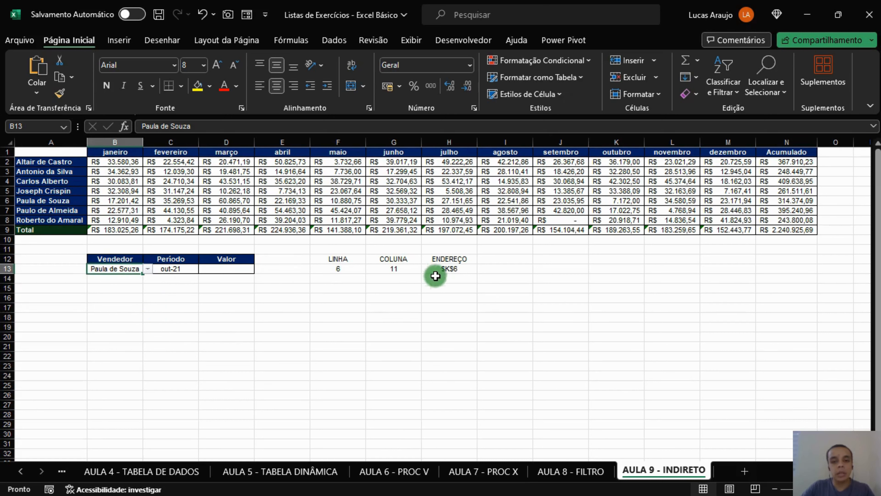
click(455, 271)
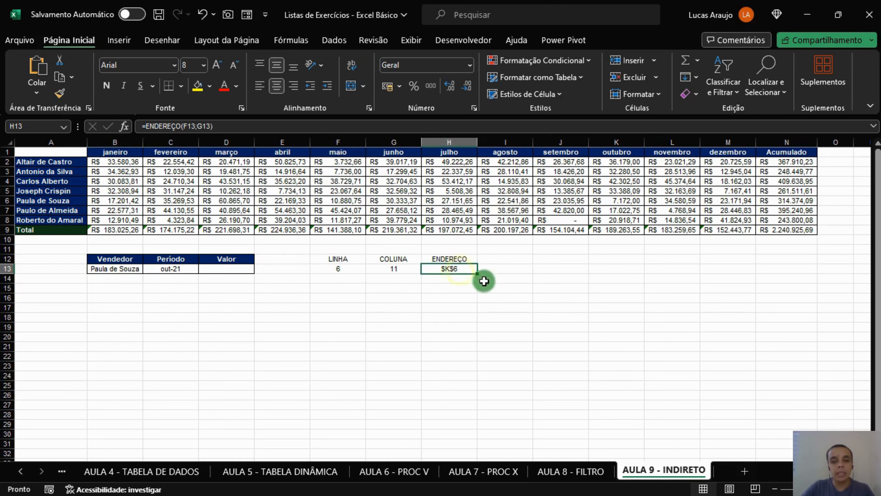
click(172, 270)
click(202, 270)
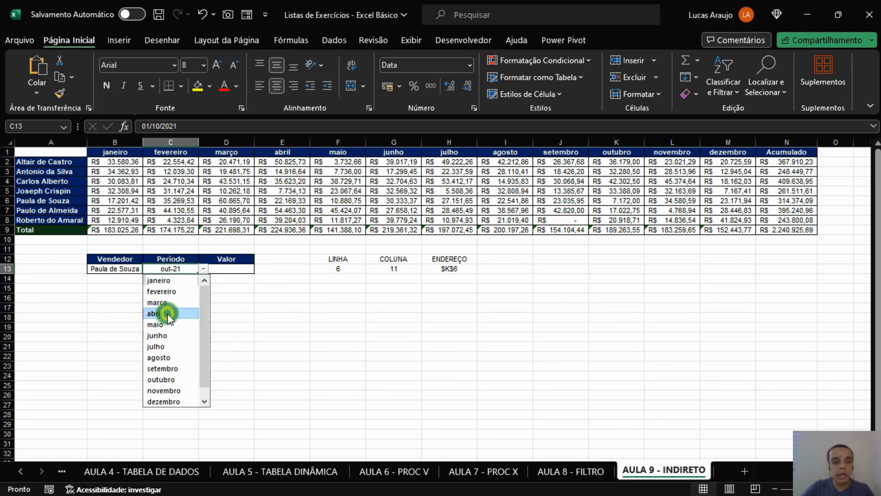
click(174, 312)
click(443, 265)
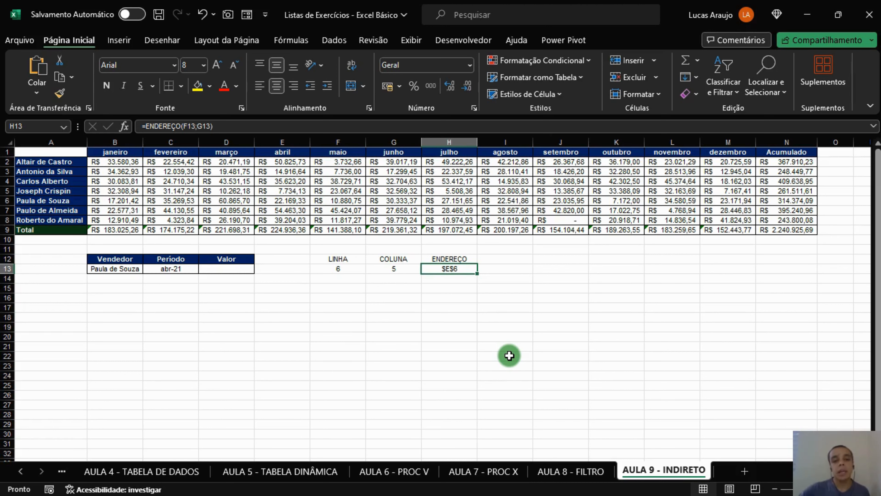
Review the CORRESP search ranges A1:A9 and A1:N1, both starting at A1, against the full matrix A1:N9
click(344, 271)
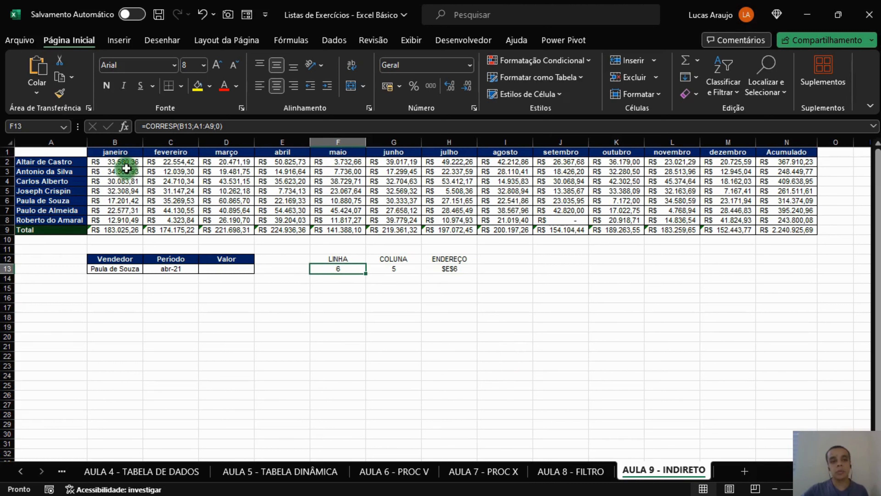
click(234, 126)
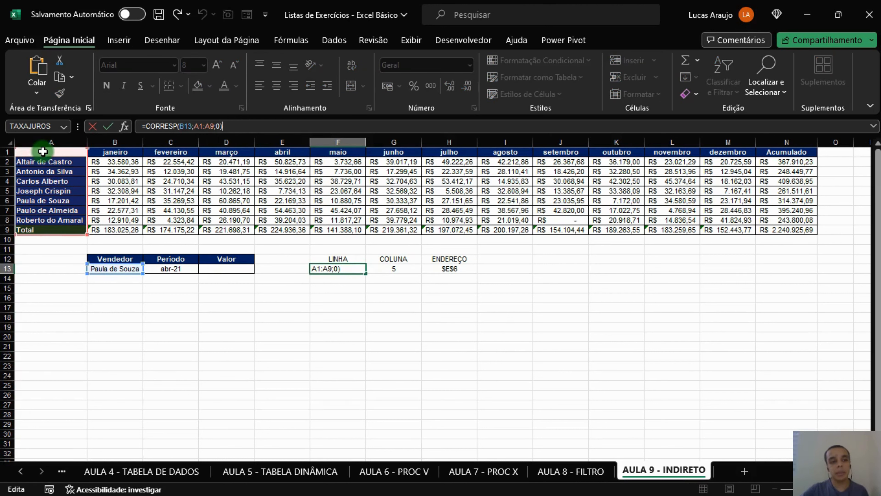
drag(43, 151, 58, 230)
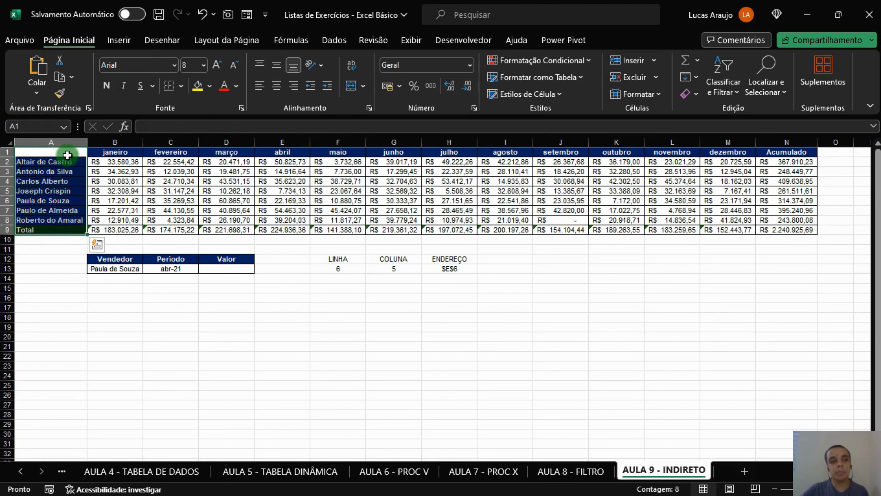
drag(67, 155, 793, 118)
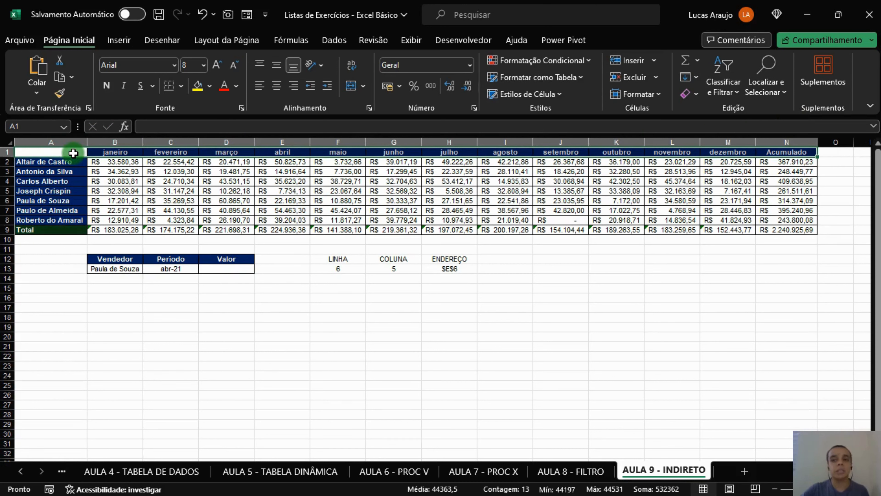
drag(73, 153, 780, 152)
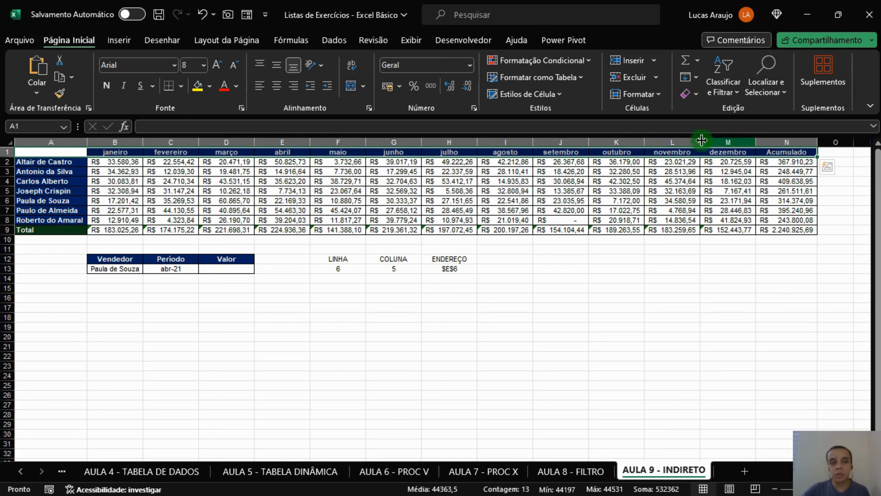
drag(70, 162, 67, 231)
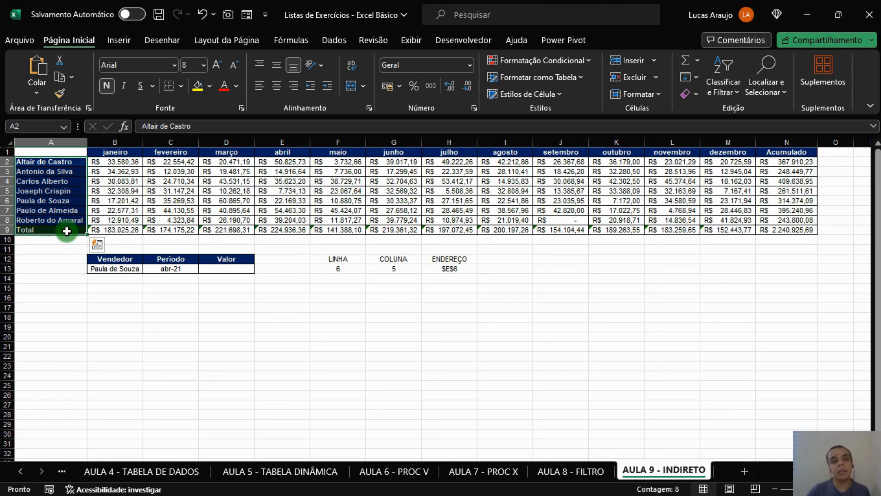
drag(59, 151, 772, 228)
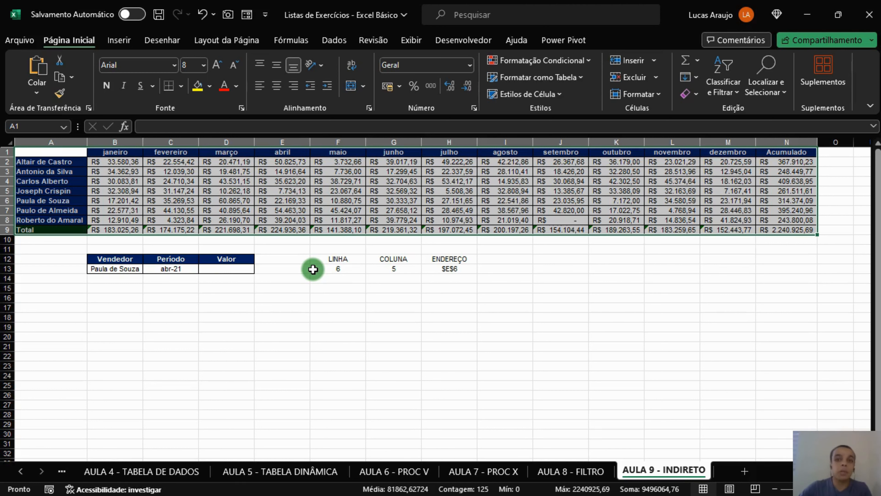
click(528, 306)
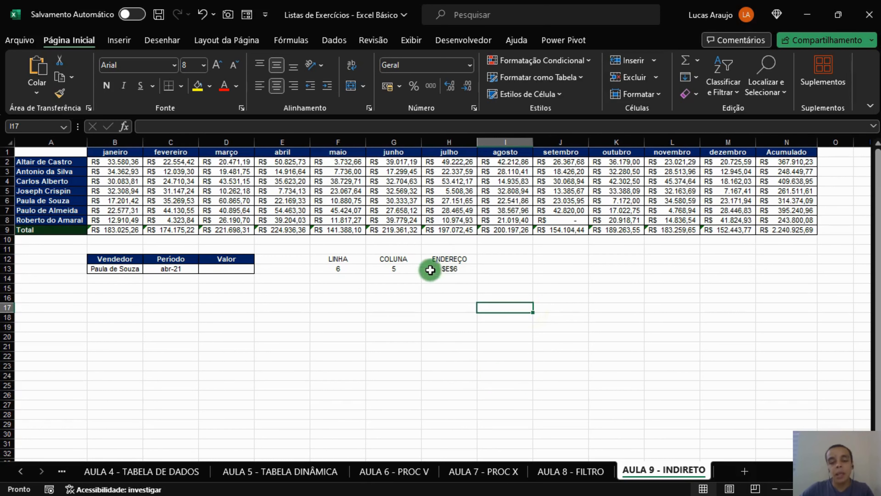
Enter the heading INDIRETO in I12, beside the ENDEREÇO helper
click(453, 269)
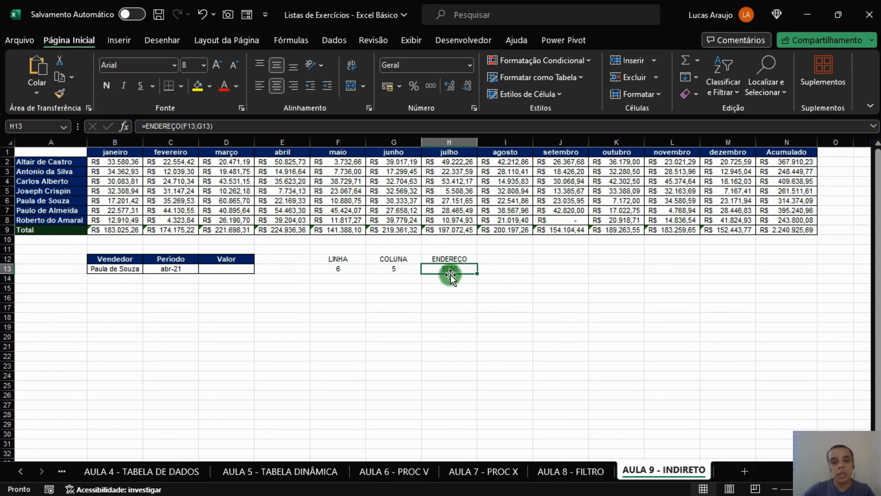
click(497, 261)
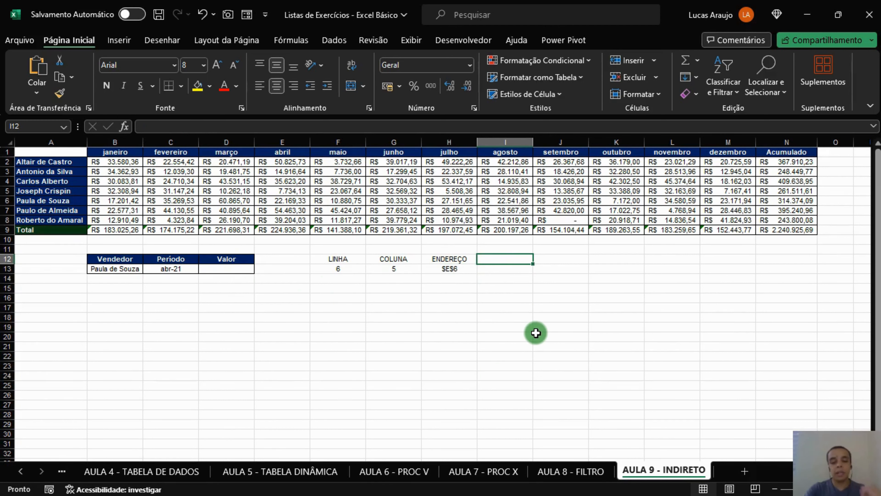
text(INDIRETO)
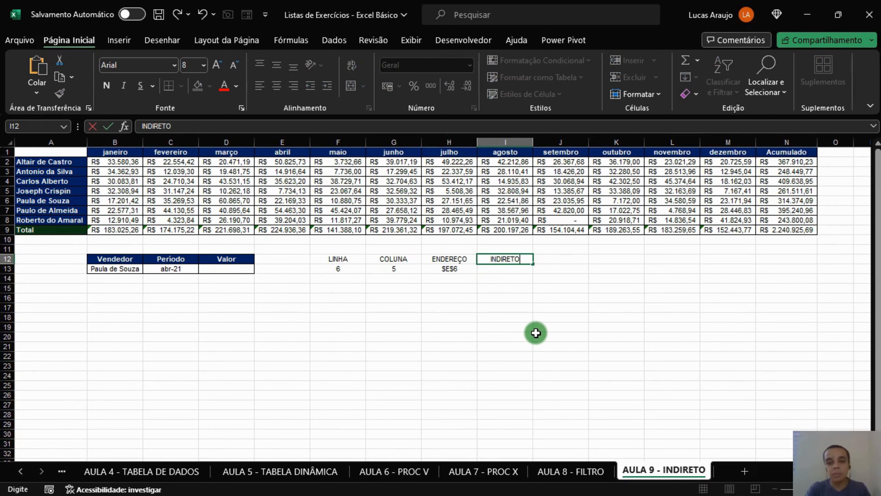
key(Return)
In I13, enter =INDIRETO(H13;1) to return the value at the address in H13, using A1-style references
text(=INDIRETO()
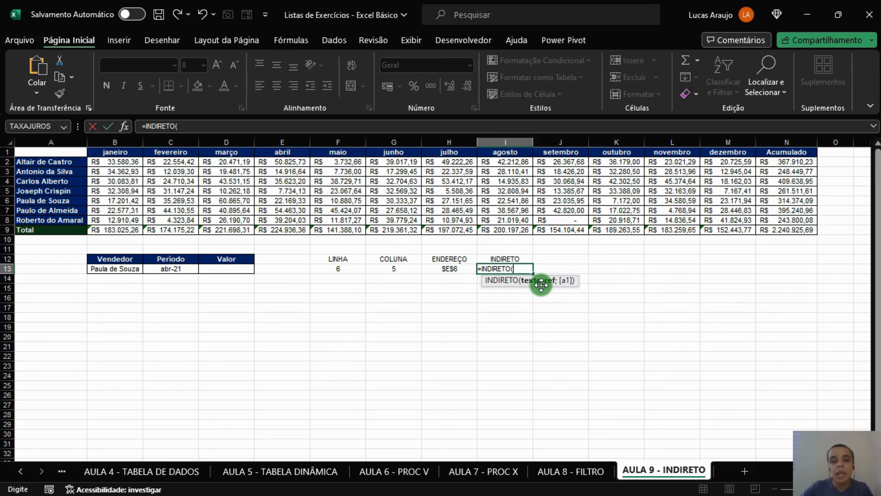
click(442, 270)
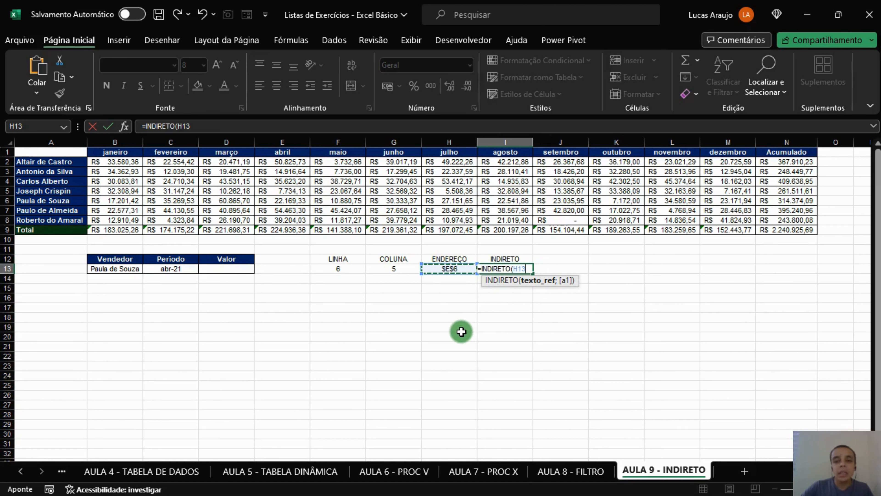
text(;)
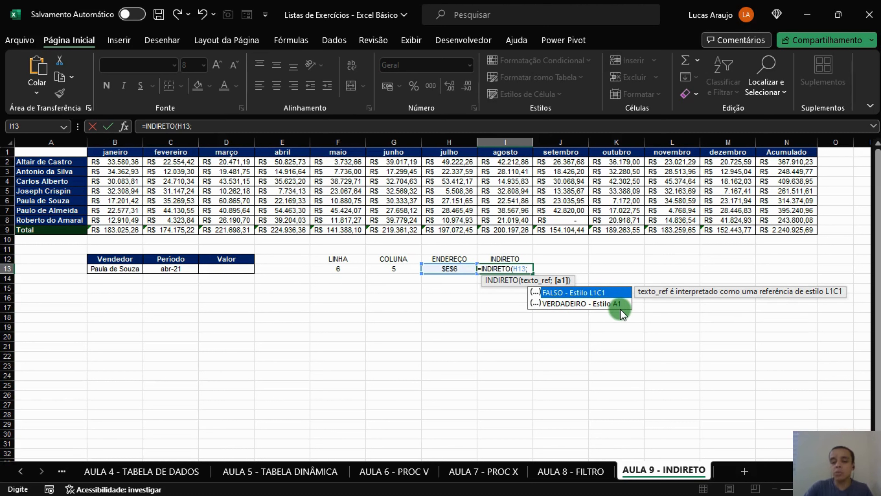
text(1)
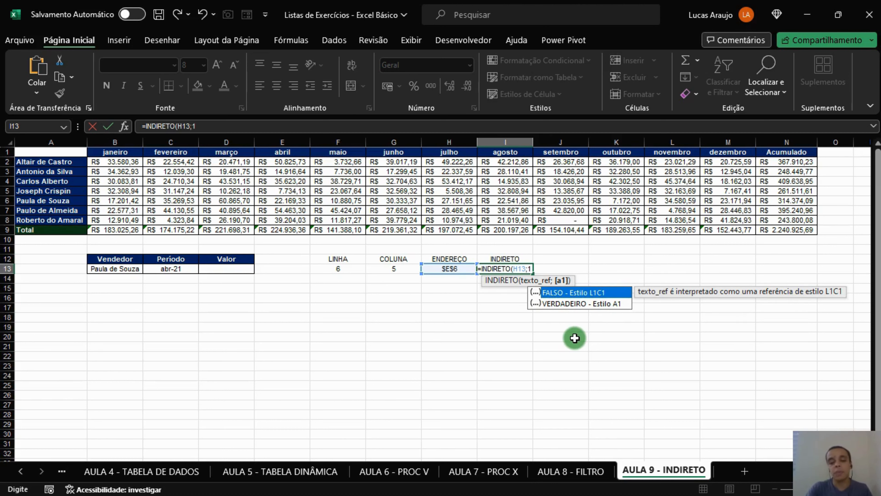
text())
key(Return)
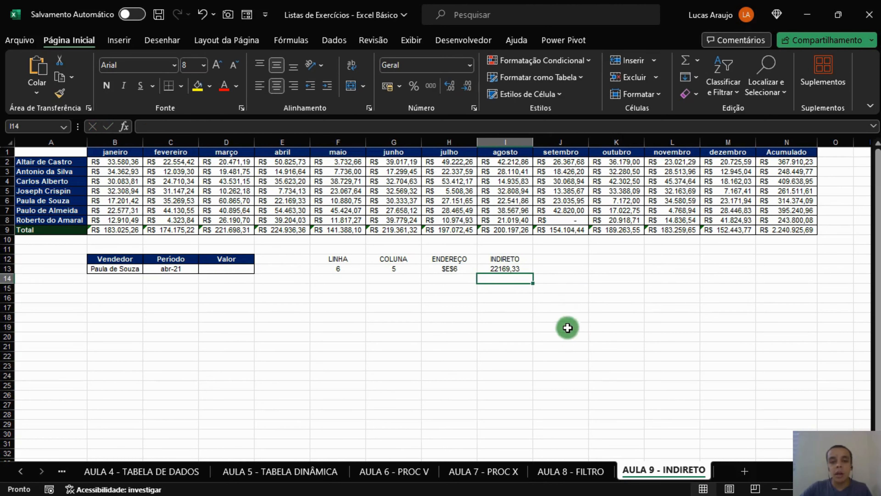
Apply the accounting number format to the INDIRETO result in I13 and compare it with cell E6
click(517, 270)
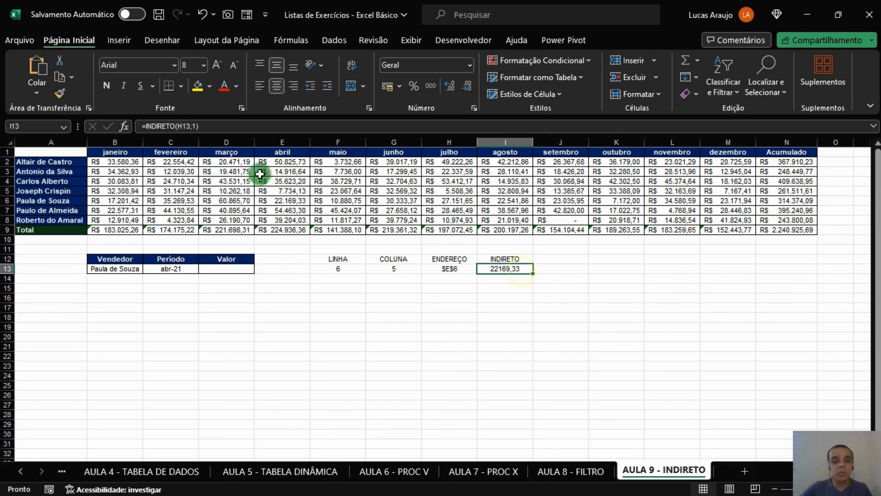
click(388, 86)
click(541, 269)
click(517, 266)
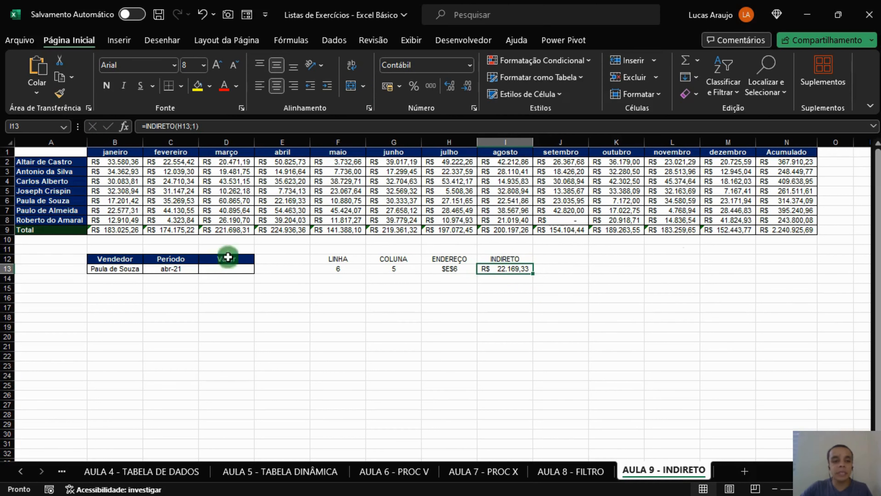
click(122, 277)
click(7, 202)
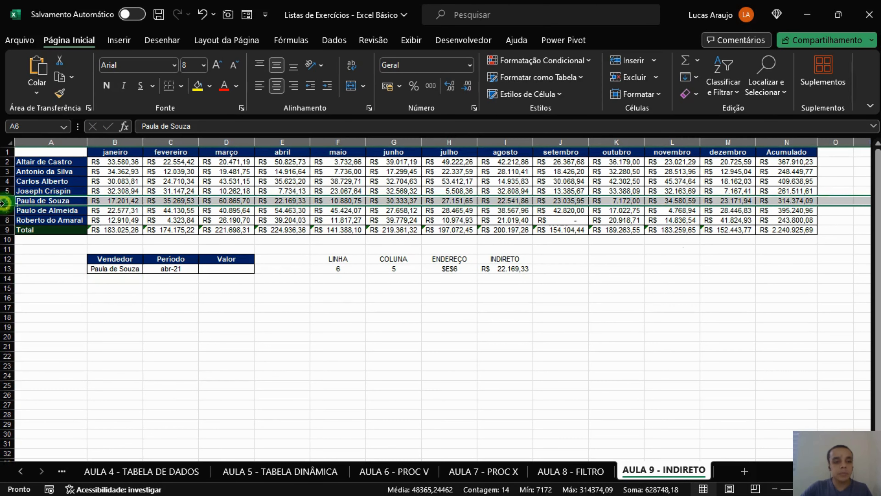
click(292, 204)
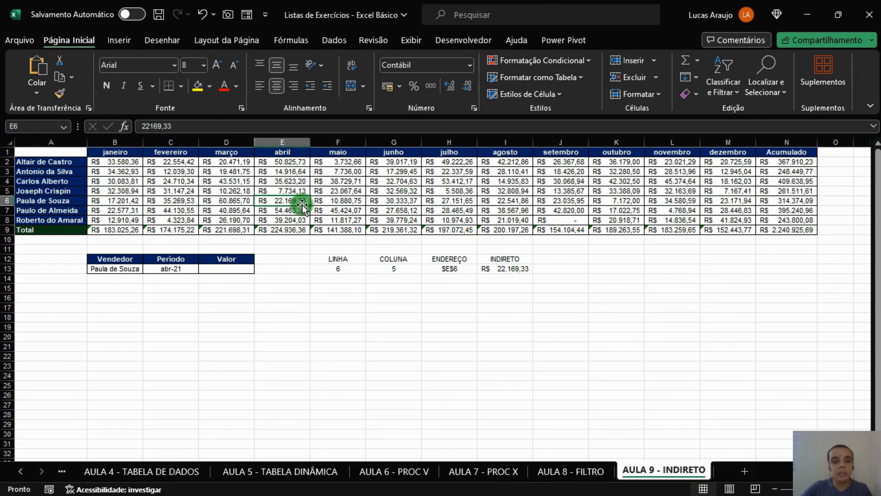
Change the Período in C13 to setembro and compare the INDIRETO result in I13 with cell J6
click(196, 270)
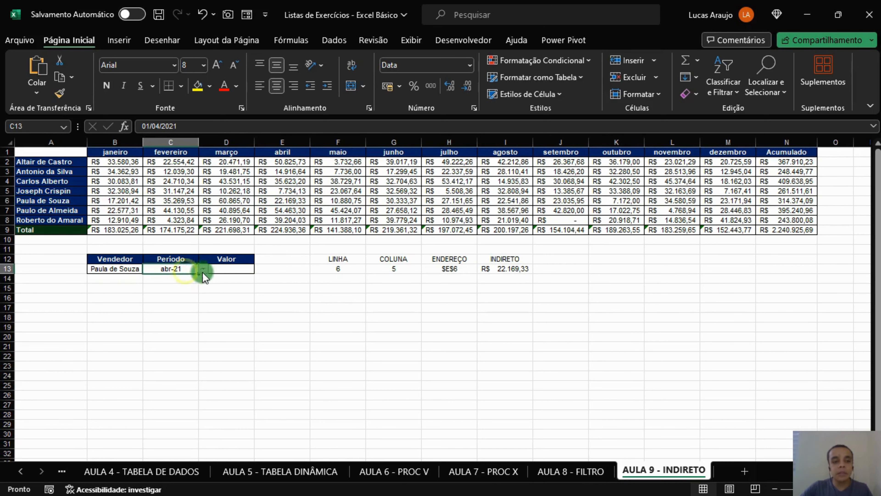
click(208, 270)
click(178, 271)
click(203, 269)
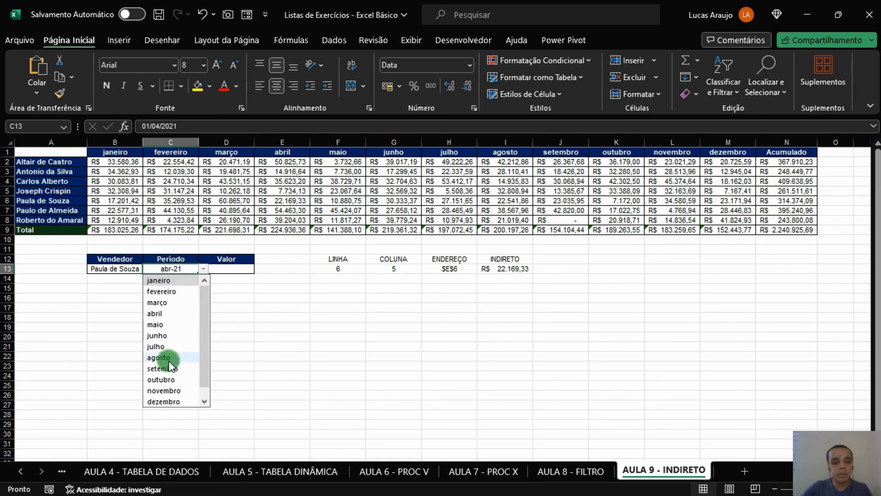
click(162, 368)
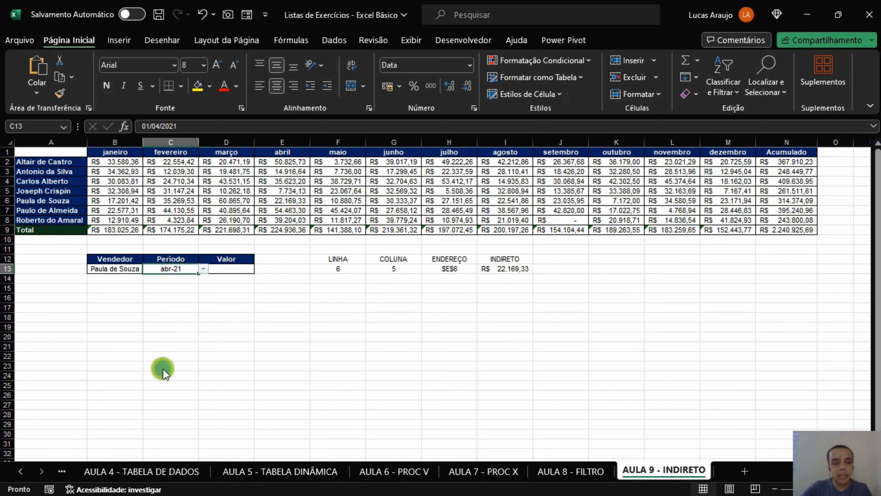
click(512, 271)
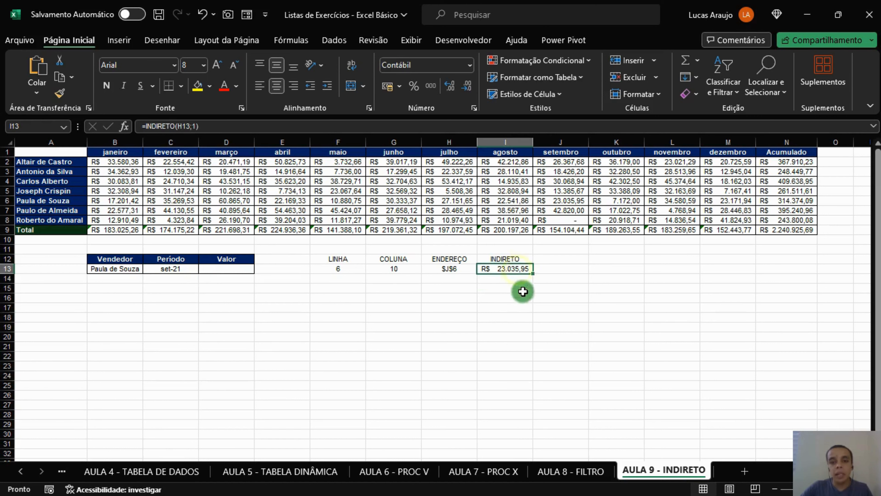
click(321, 127)
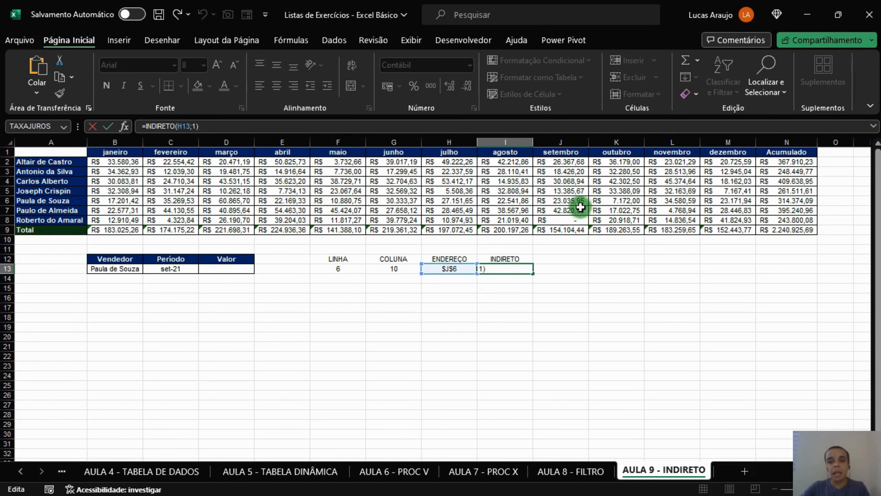
click(571, 206)
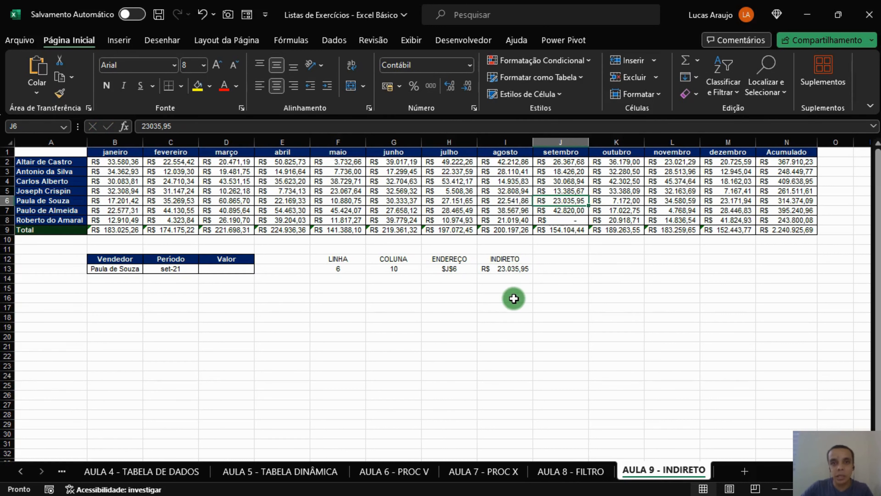
In I13, nest ENDEREÇO(F13;G13) inside INDIRETO in place of the H13 reference
double_click(505, 268)
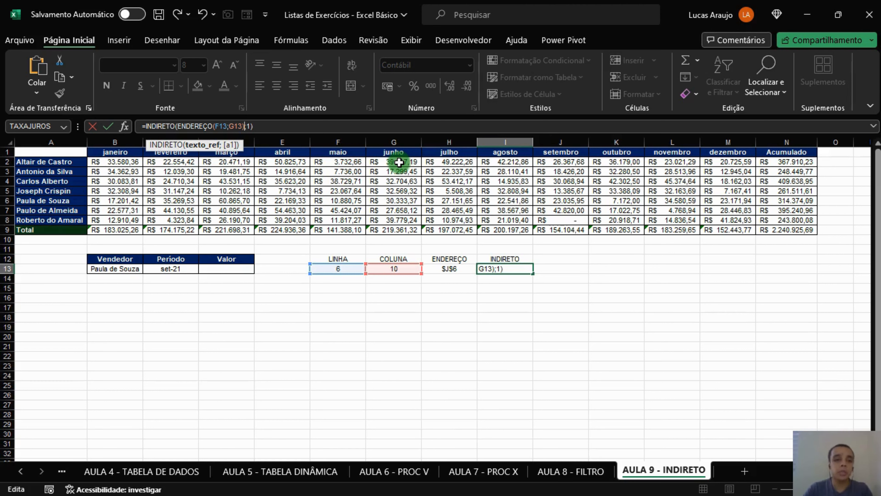
click(215, 125)
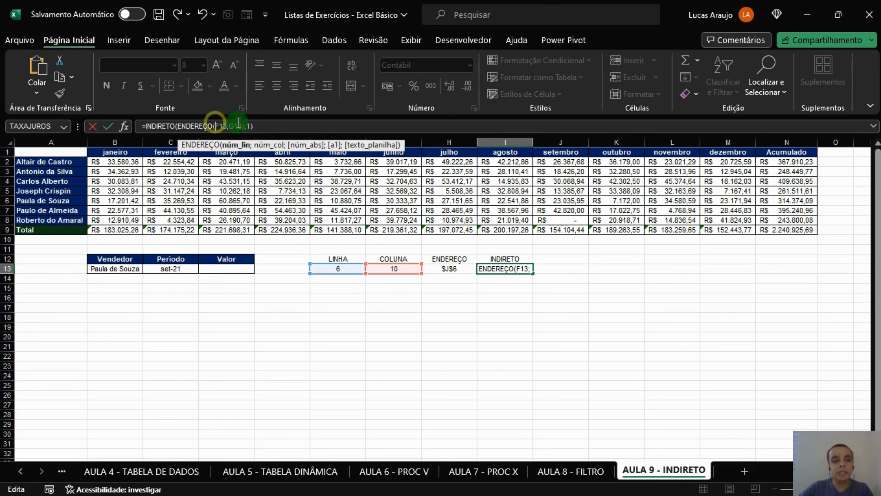
key(Return)
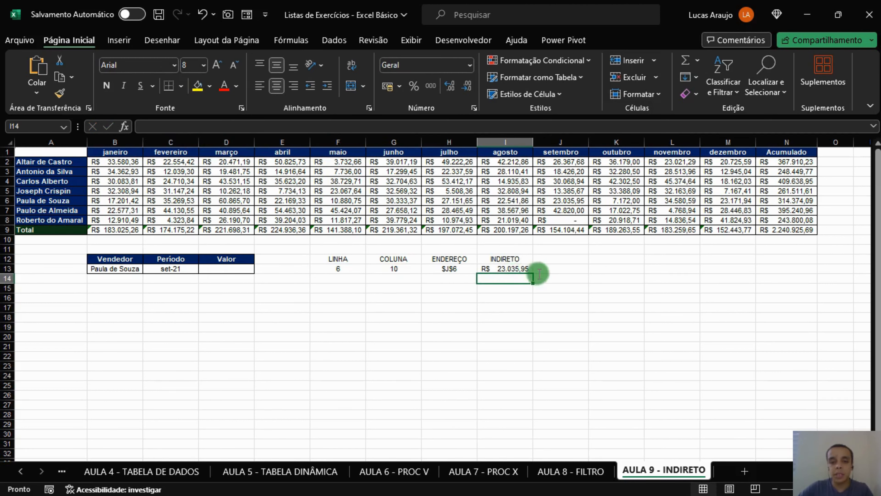
In the I13 formula, replace the G13 reference with the COLUNA helper's expression CORRESP(C13;A1:N1;0)
click(401, 269)
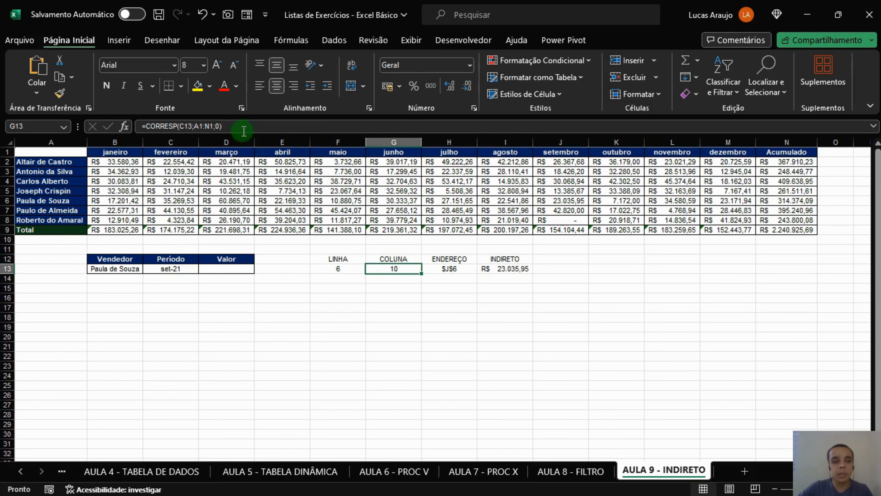
drag(244, 131, 147, 130)
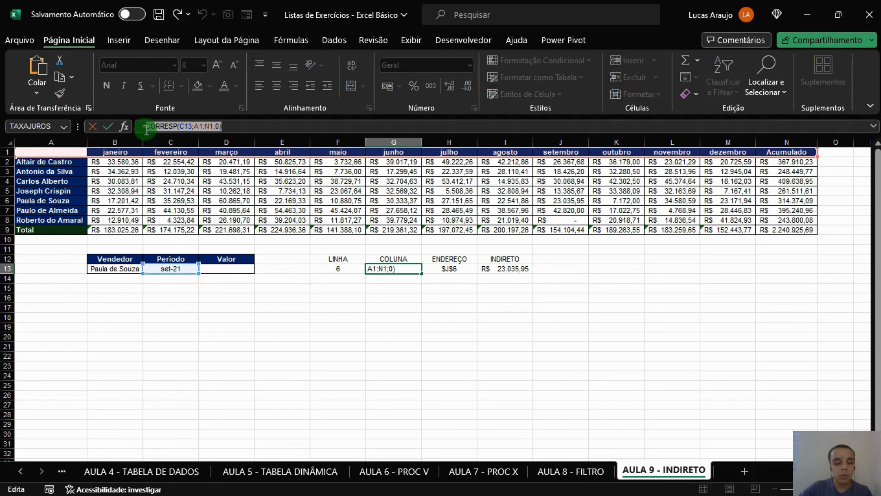
key(ctrl+c)
key(Escape)
click(493, 270)
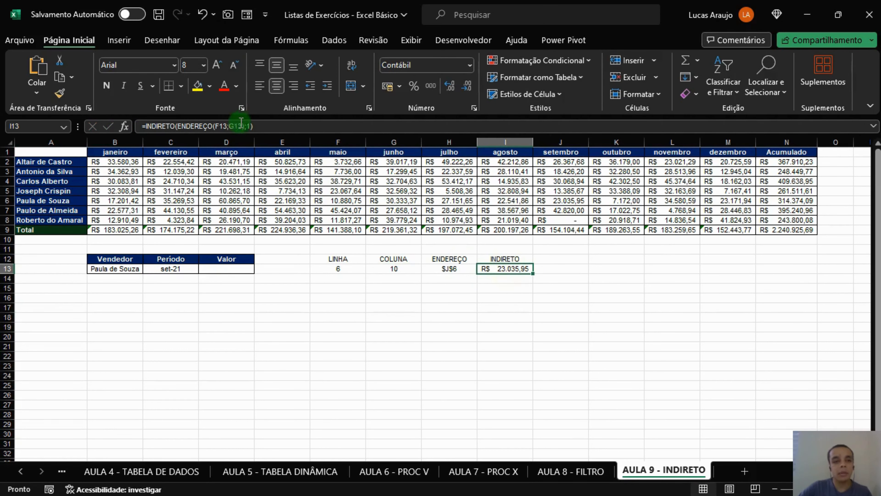
double_click(241, 126)
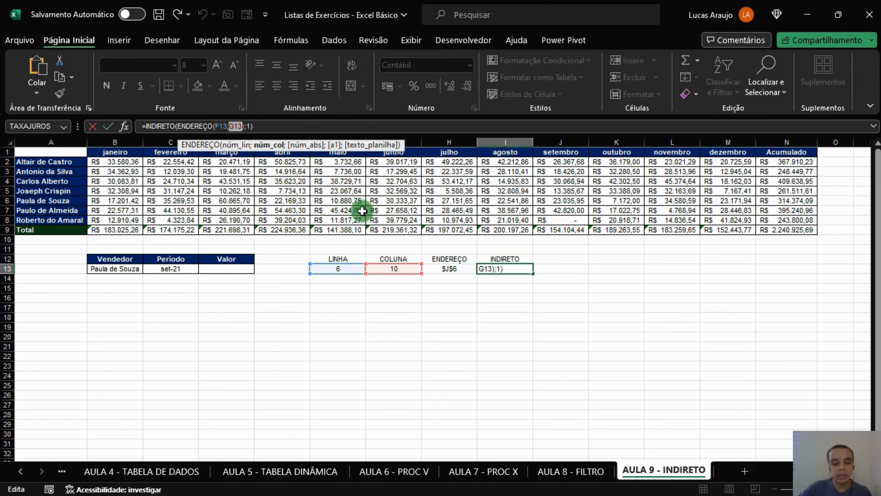
key(ctrl+v)
key(Return)
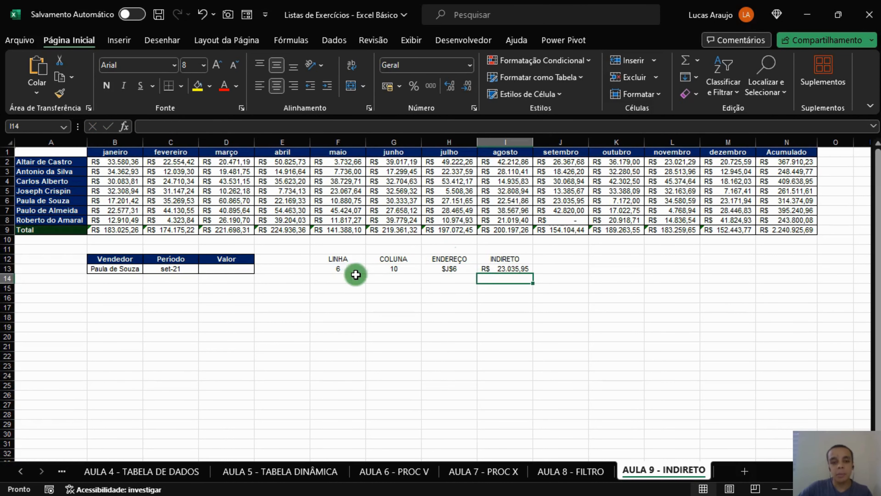
In the I13 formula, replace the F13 reference with the LINHA helper's expression CORRESP(B13;A1:A9;0)
click(348, 268)
click(257, 122)
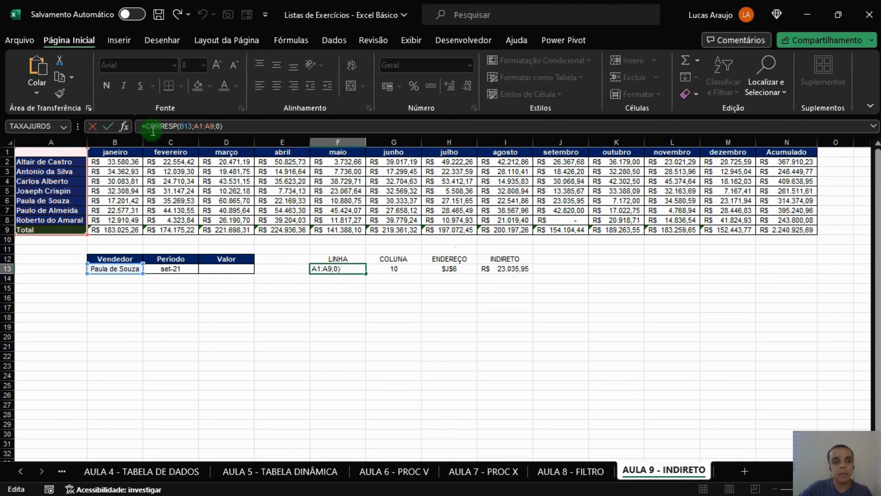
drag(228, 132, 451, 208)
key(Escape)
click(515, 269)
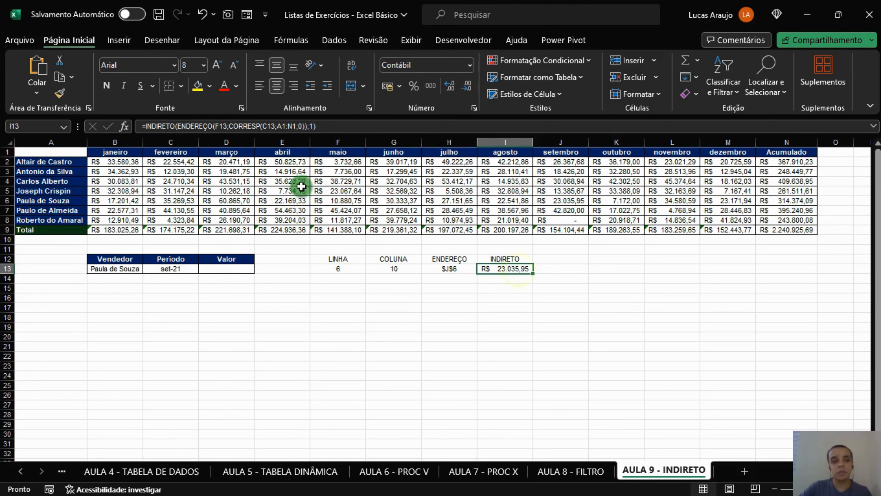
click(223, 126)
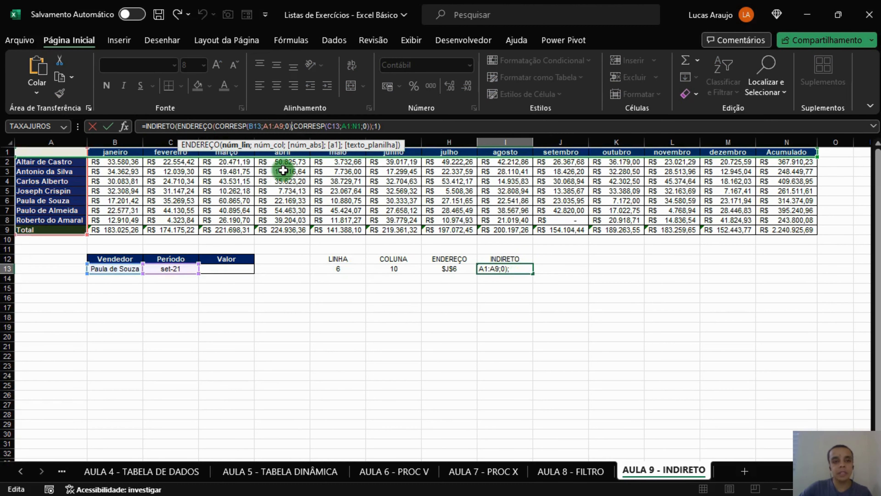
key(Return)
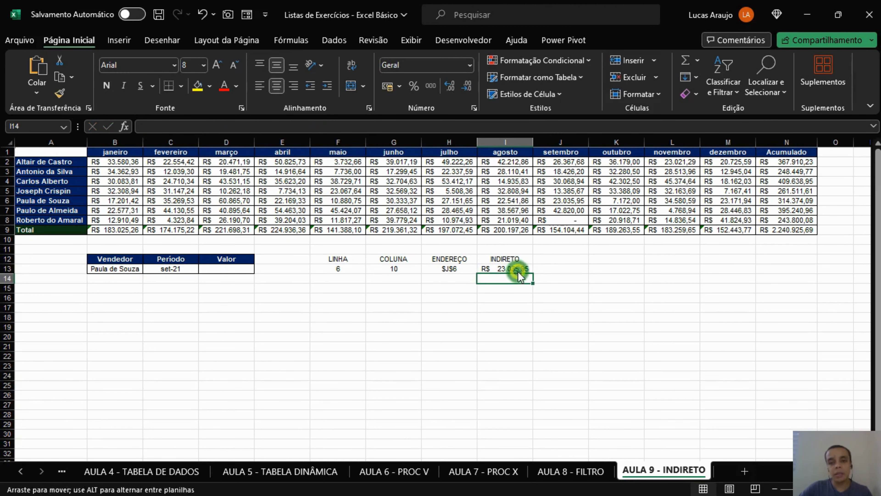
Clear the LINHA, COLUNA and ENDEREÇO helpers from F12:H13
click(510, 269)
drag(458, 261, 330, 262)
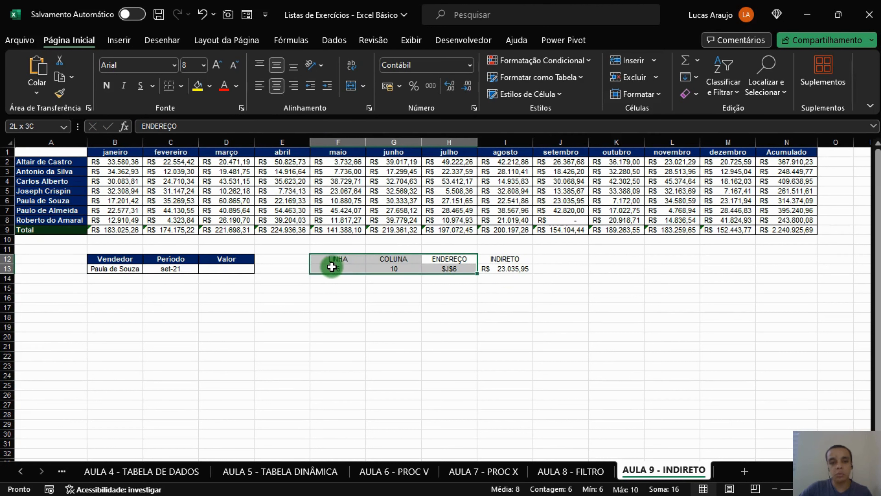
key(Delete)
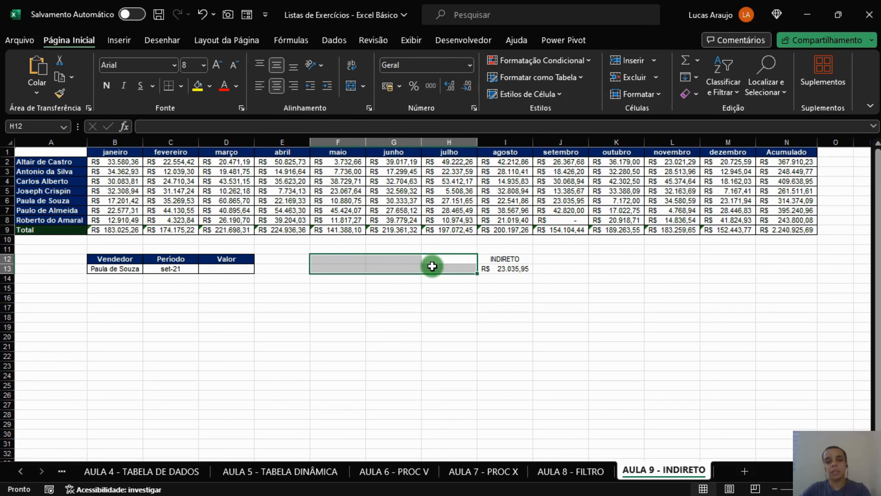
Move the complete nested INDIRETO formula from I13 to the Valor cell D13
click(515, 271)
drag(421, 126, 143, 126)
key(ctrl+x)
key(Return)
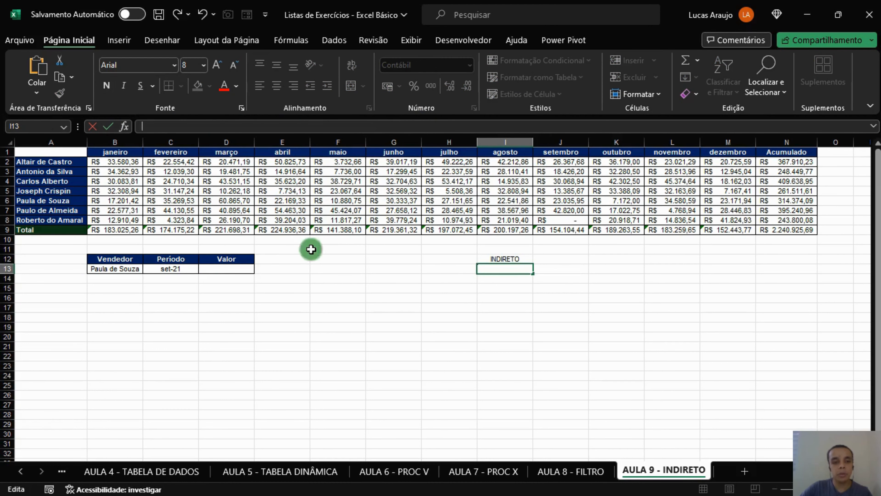
click(242, 269)
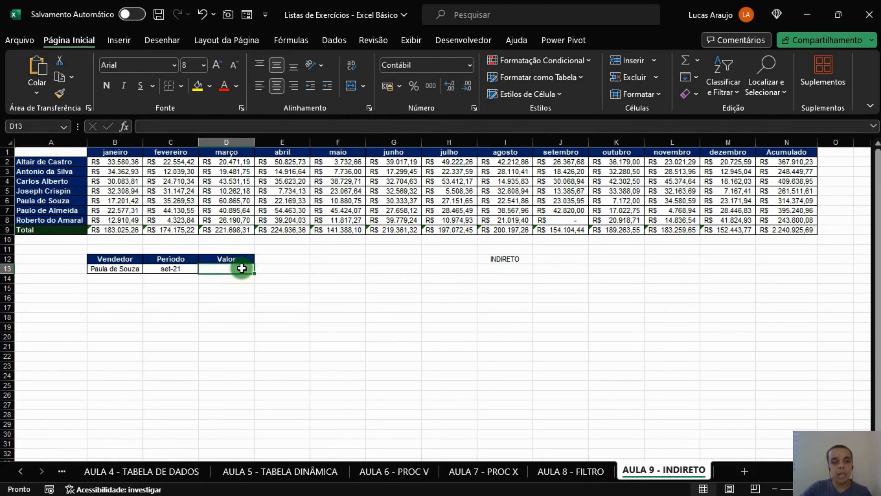
click(263, 127)
key(ctrl+v)
key(Return)
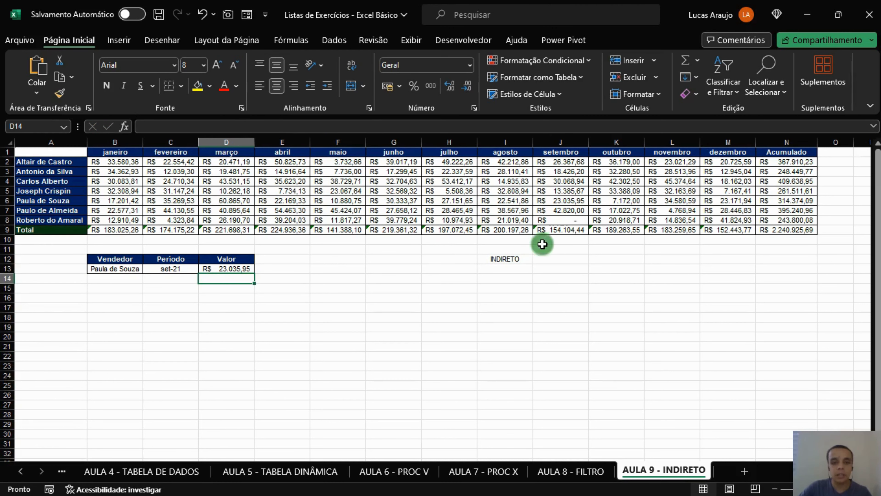
Clear the leftover INDIRETO heading from I12
drag(513, 260, 515, 288)
key(Delete)
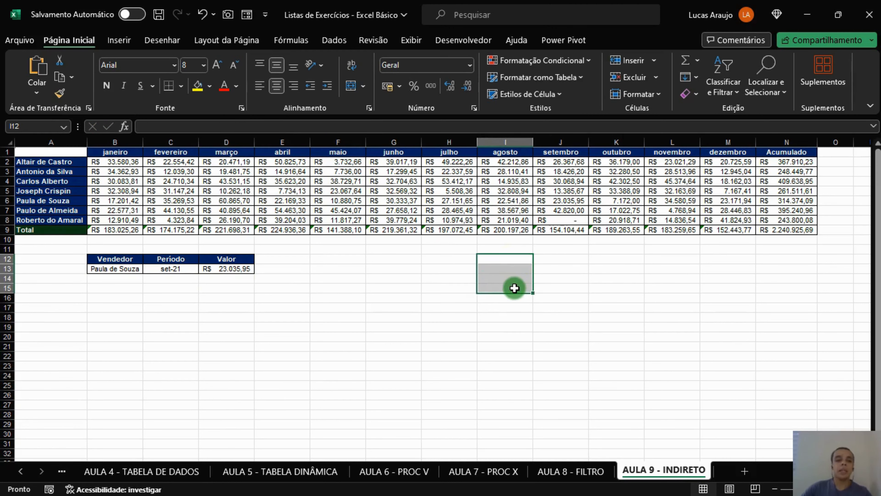
drag(313, 318, 288, 318)
Test the lookup by setting the Período in C13 to maio and the Vendedor in B13 to the salesperson from row 4
click(179, 273)
click(203, 270)
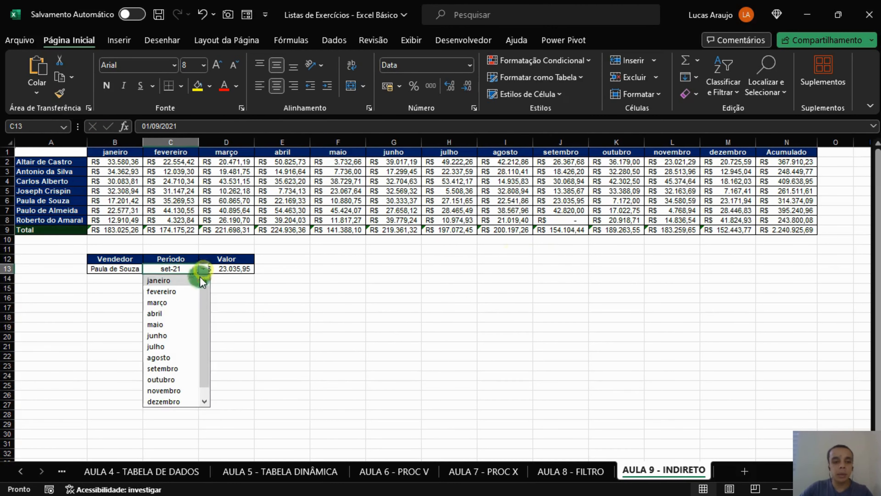
click(170, 318)
click(118, 269)
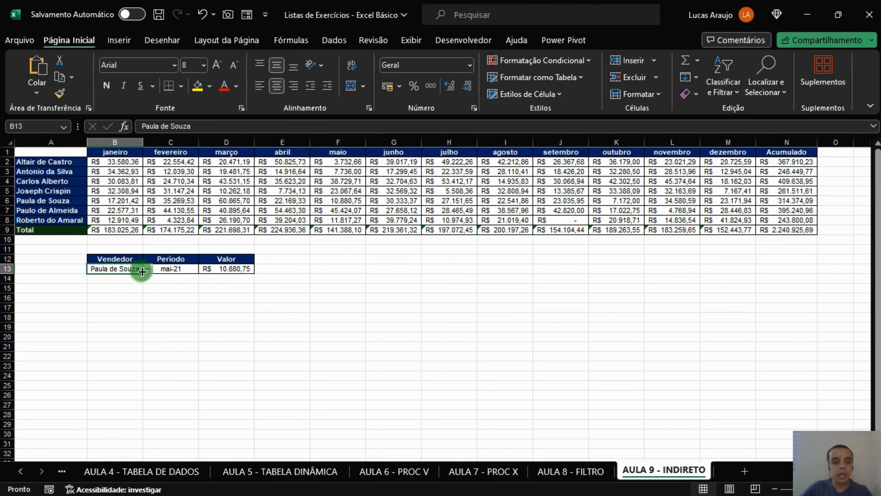
click(147, 269)
click(114, 302)
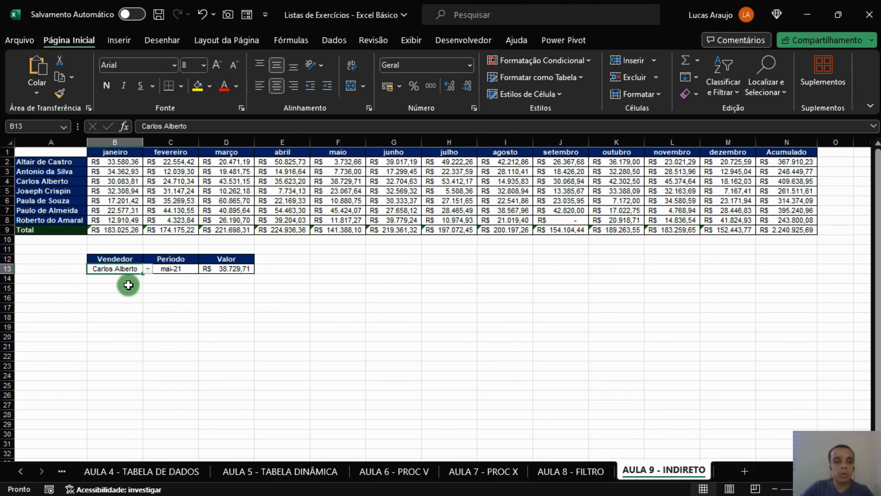
drag(279, 307, 279, 316)
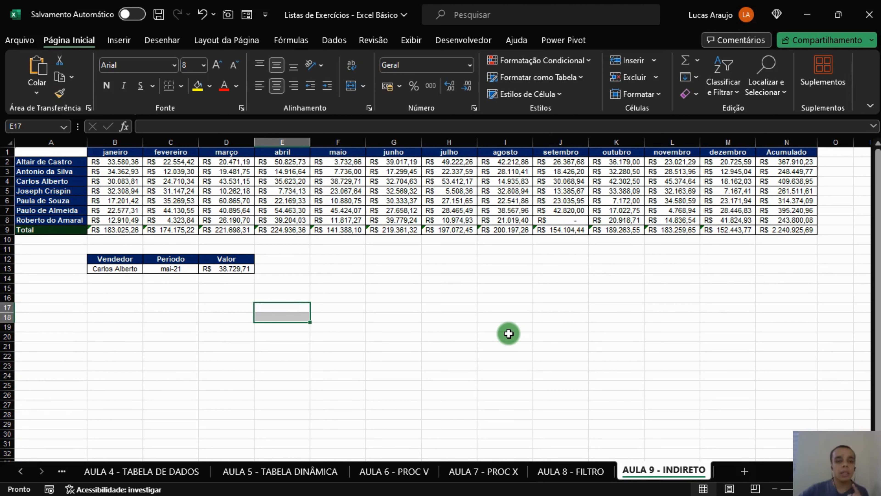
Start a DESLOC formula in F13 with A1 as its reference cell
click(338, 268)
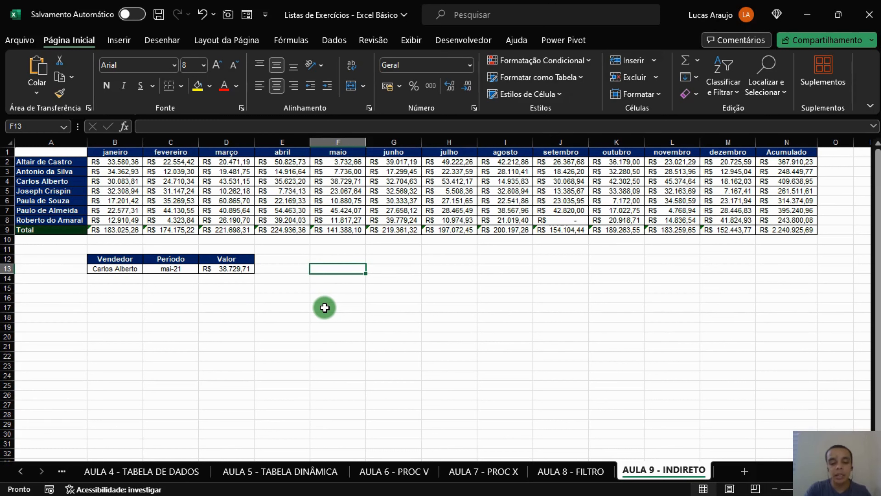
text(=)
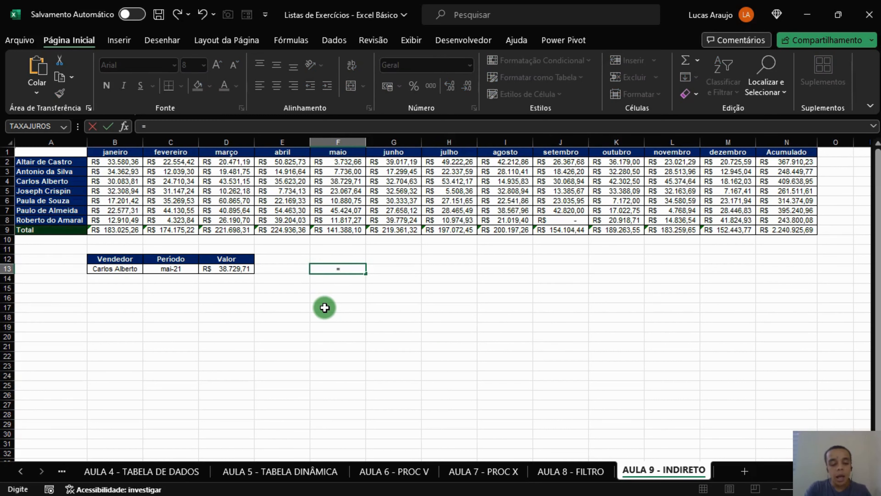
text(DESLOC)
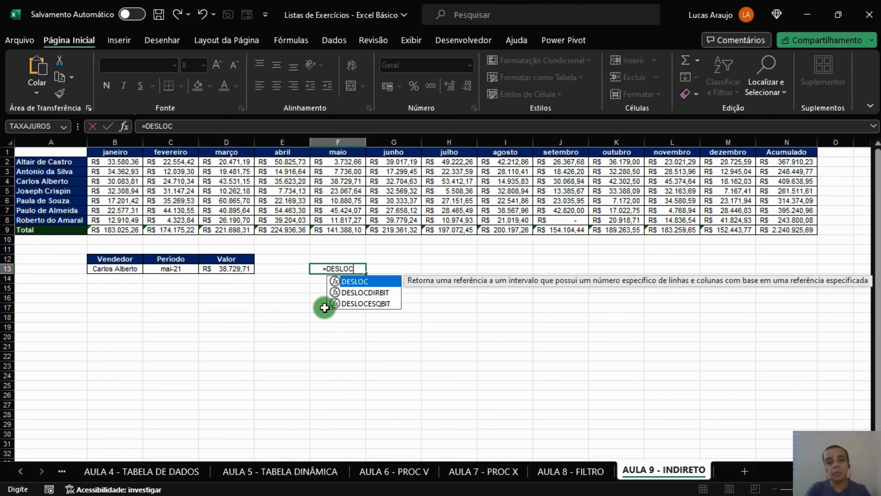
key(Tab)
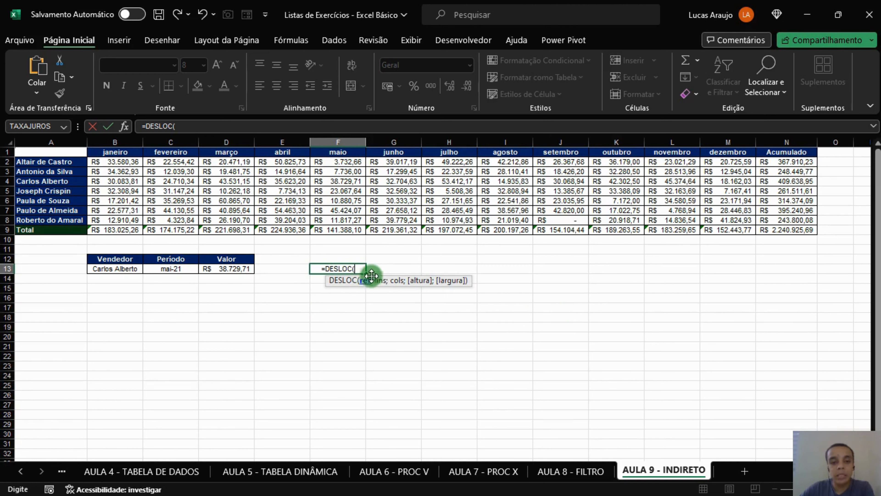
click(44, 152)
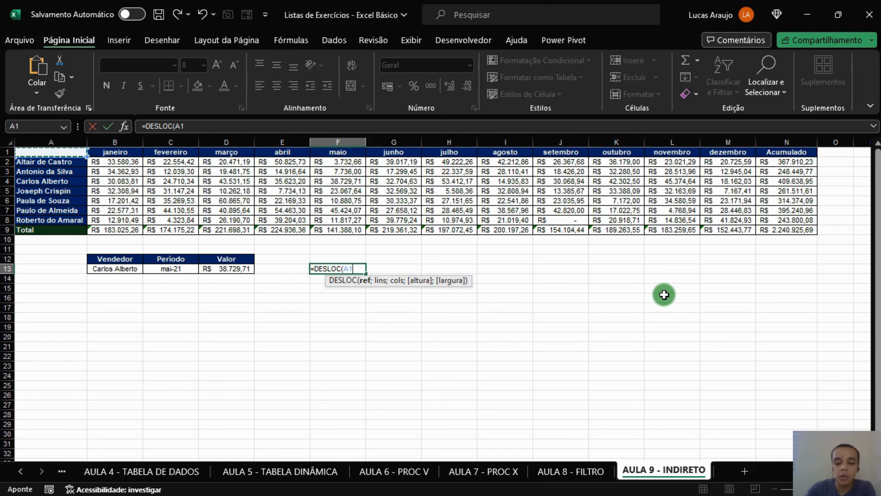
text(;)
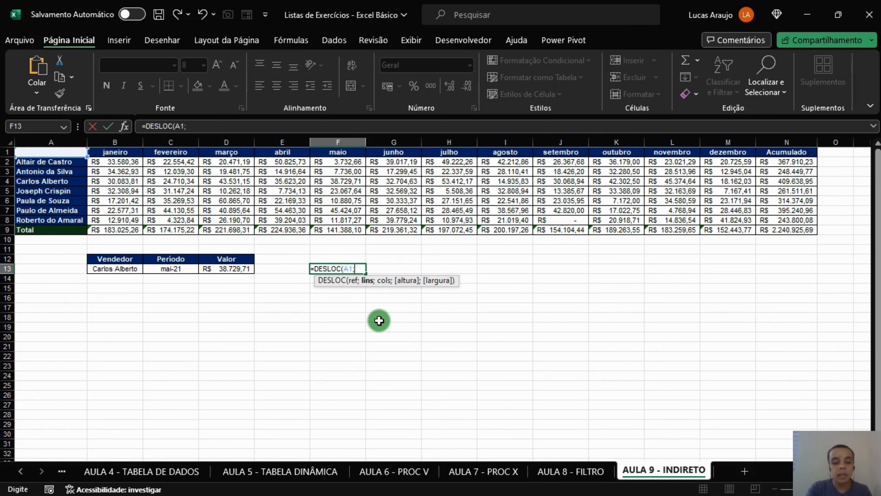
Add CORRESP(B13;A1:A9;0) as the rows argument of the DESLOC formula in F13
text(CORRESP()
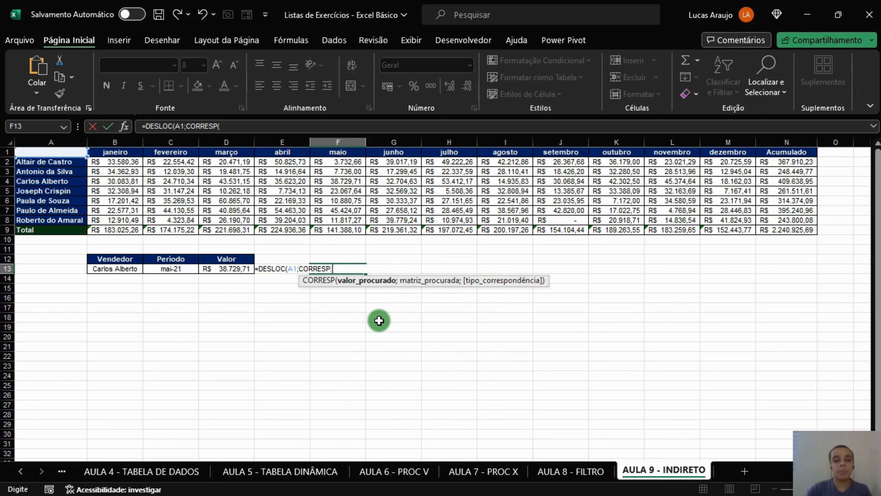
click(125, 269)
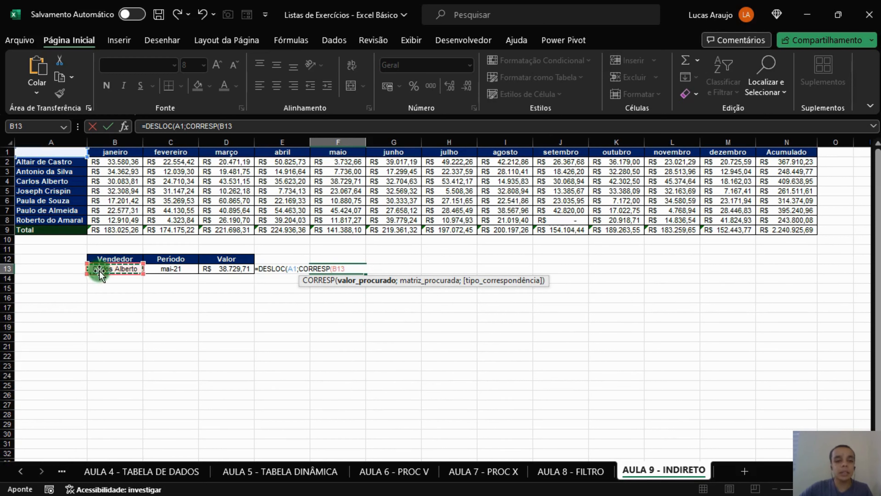
text(;)
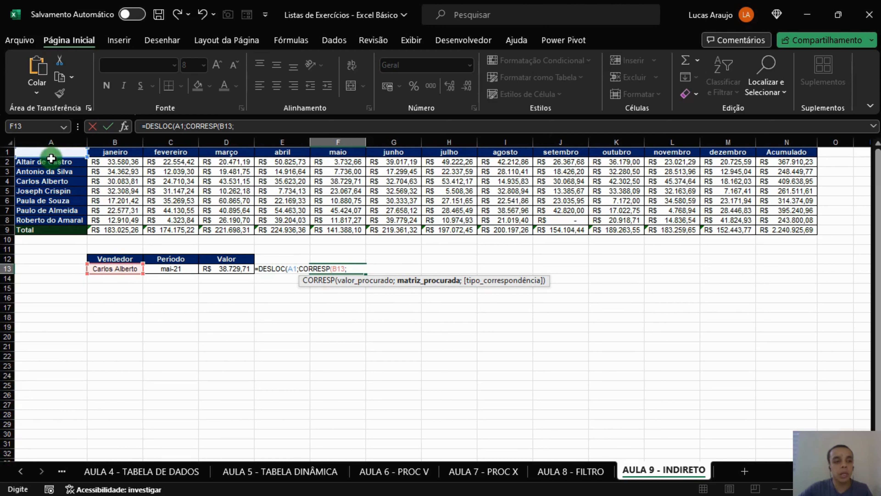
drag(52, 153, 69, 228)
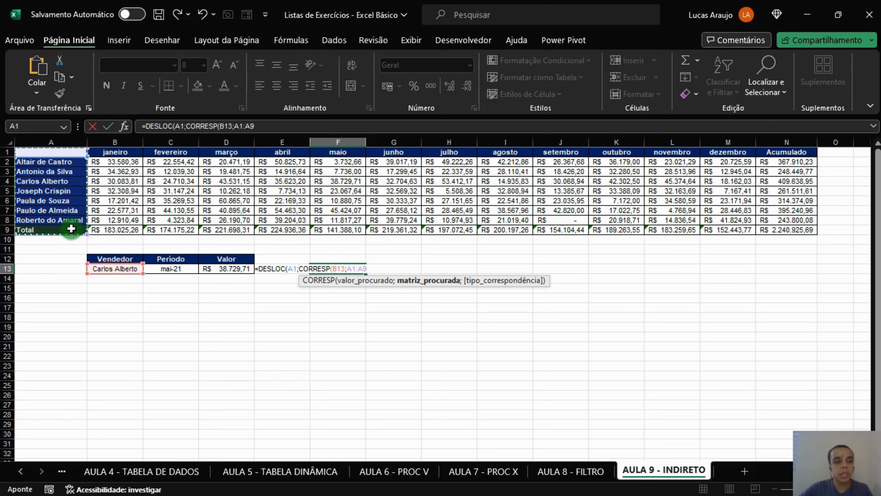
text(;)
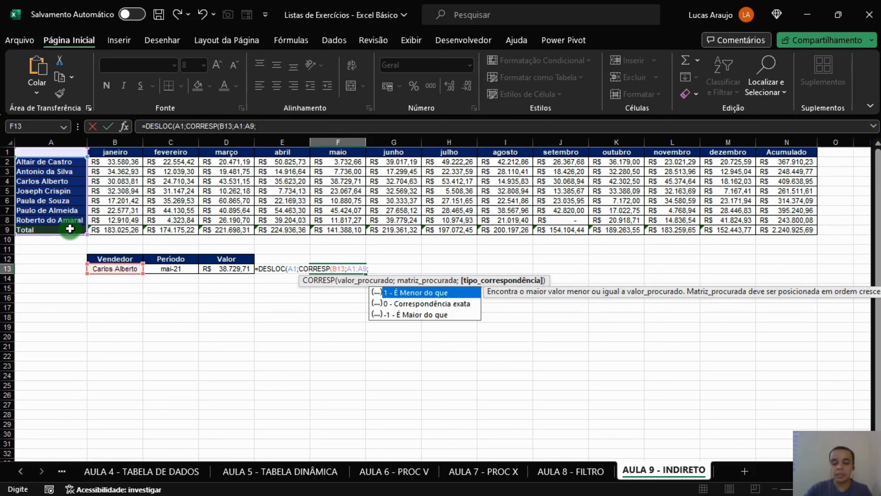
text(0))
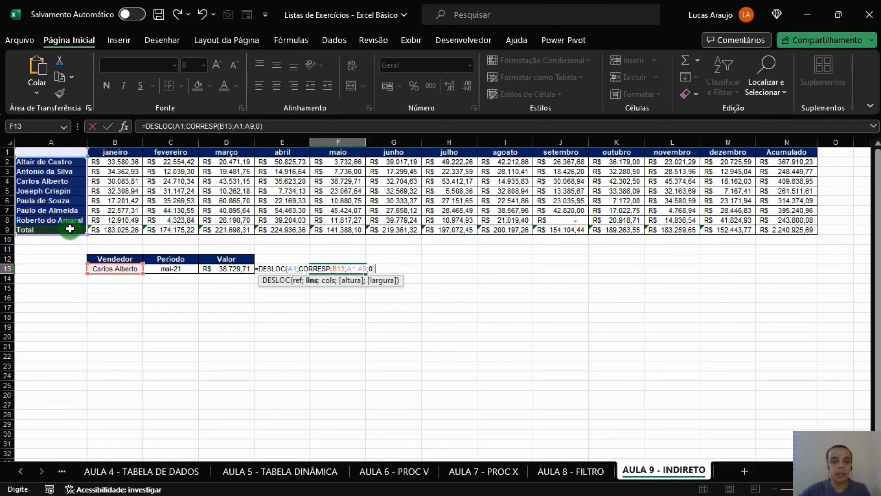
text(;)
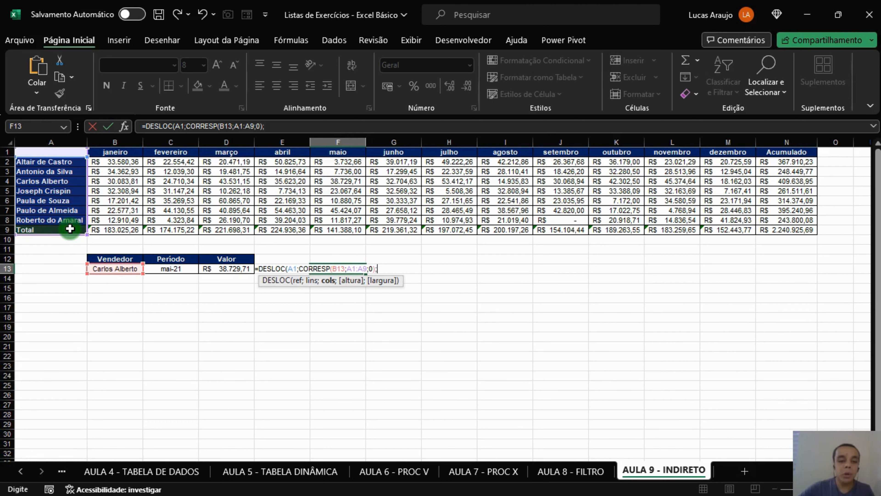
Complete the DESLOC formula with CORRESP(C13;A1:N1) as its columns argument and enter it in F13
text(CORRESP()
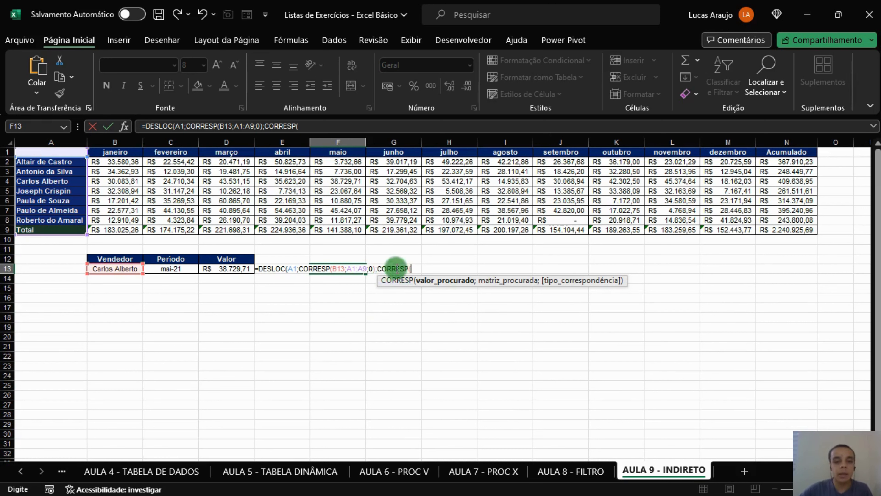
click(168, 271)
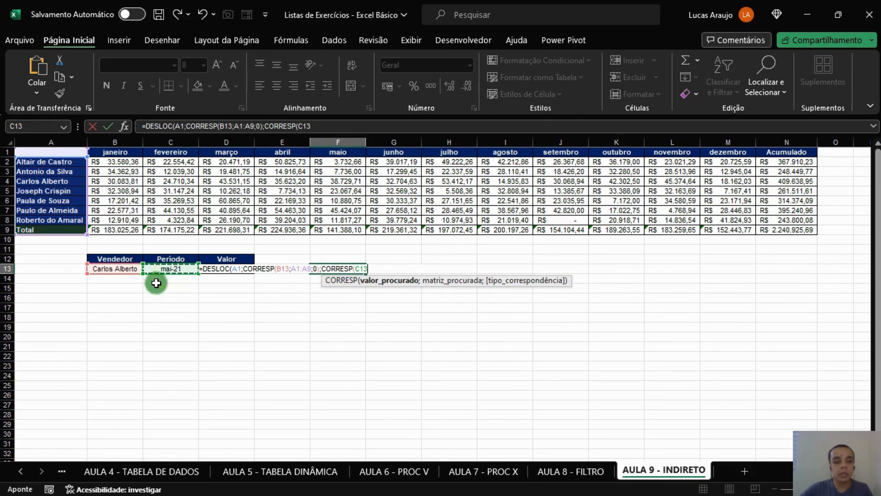
text(;)
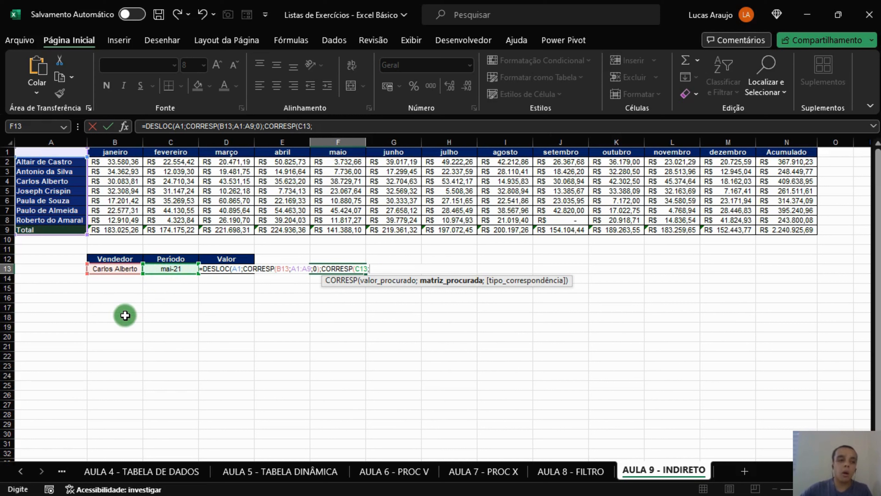
click(62, 151)
drag(63, 152, 787, 152)
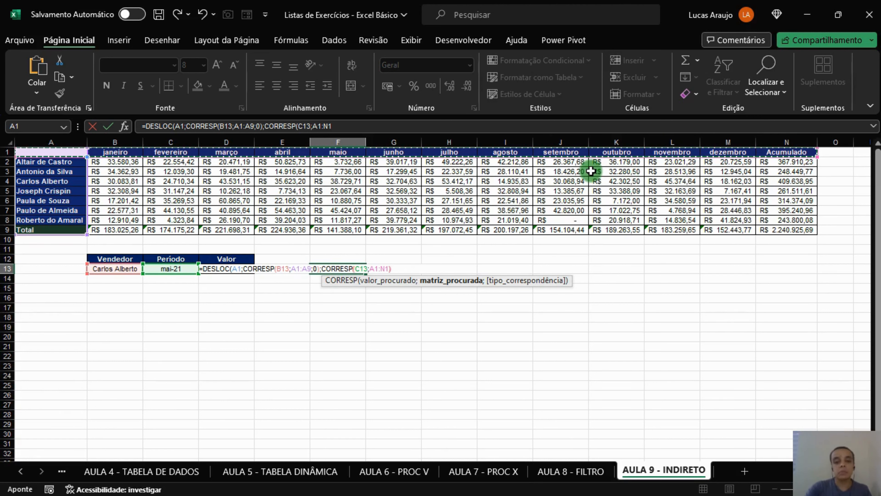
text())
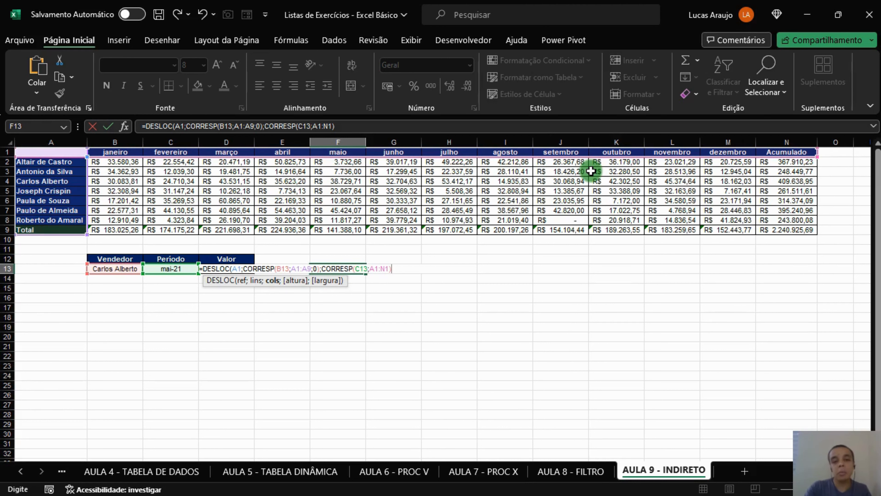
text())
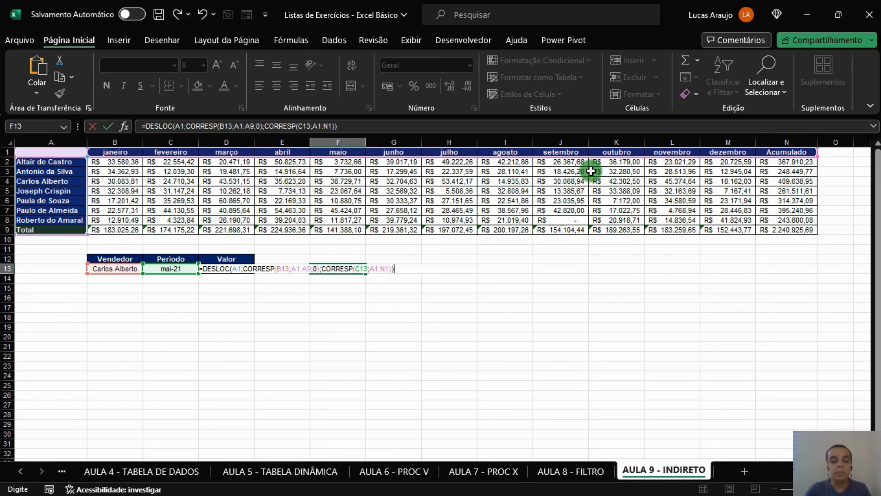
key(Return)
key(Up)
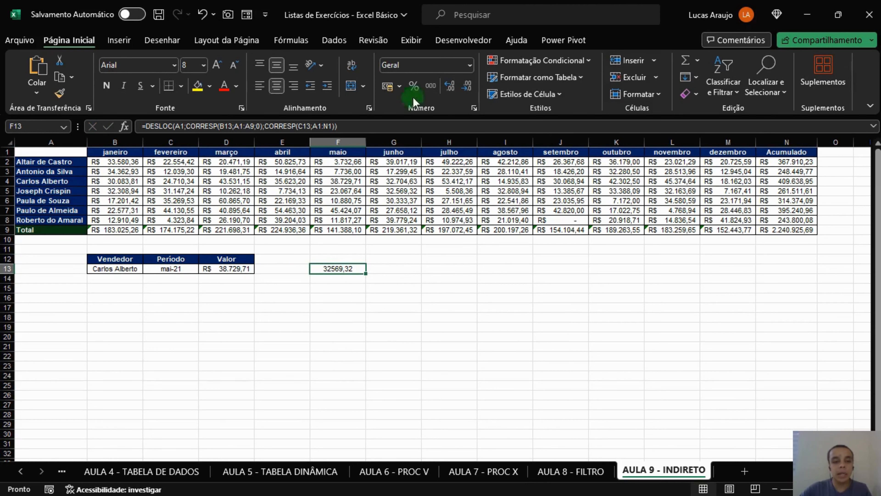
Correct the DESLOC formula's lookup ranges in F13 to A2:A9 for the rows and B1:N1 for the columns
click(349, 127)
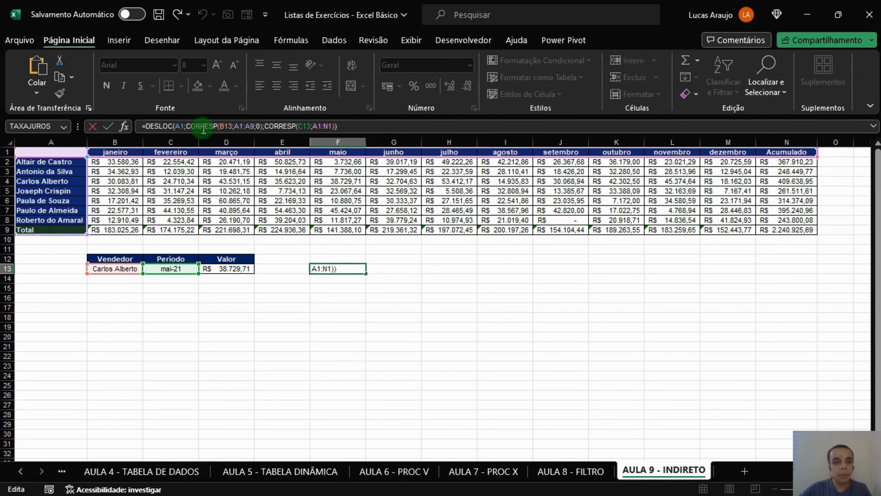
click(246, 127)
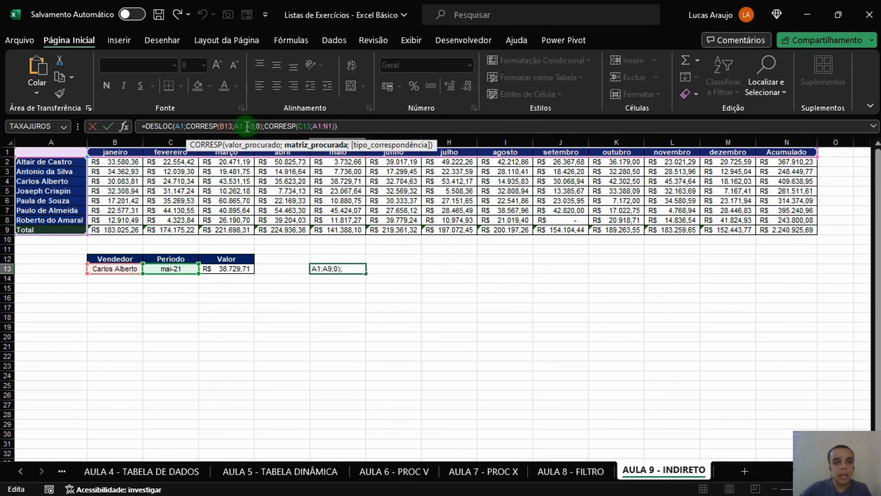
key(BackSpace)
text(2)
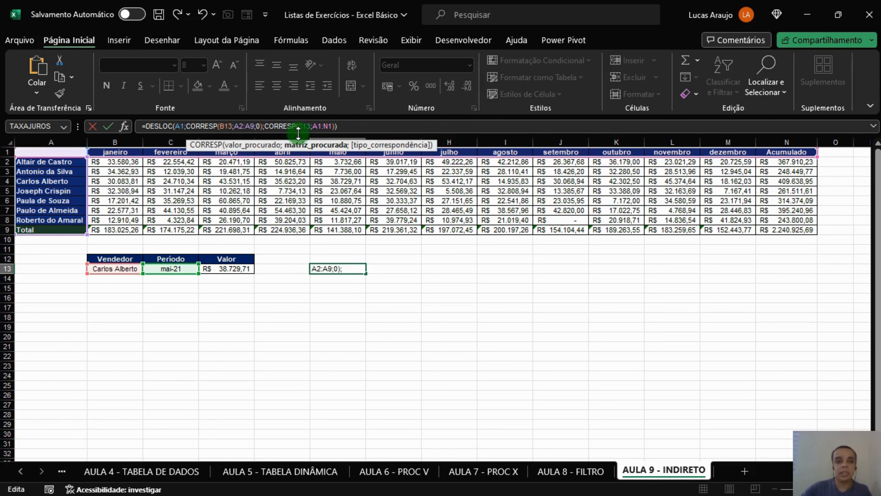
click(325, 131)
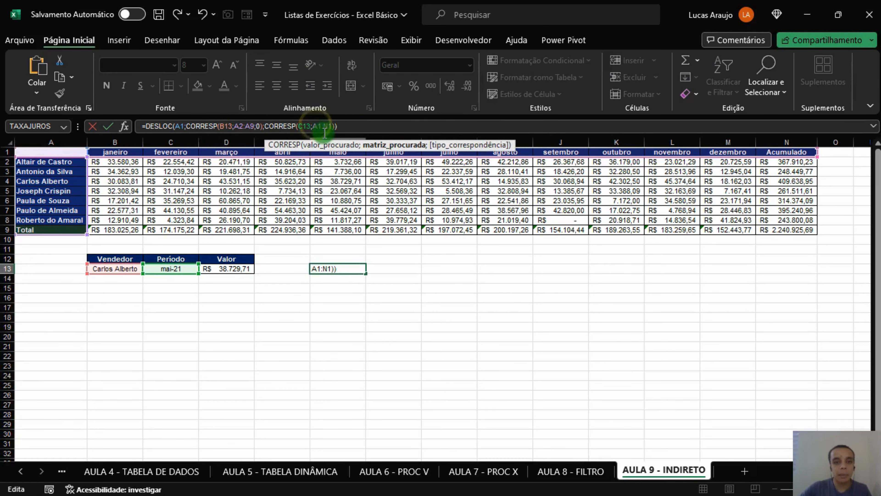
key(BackSpace)
text(B)
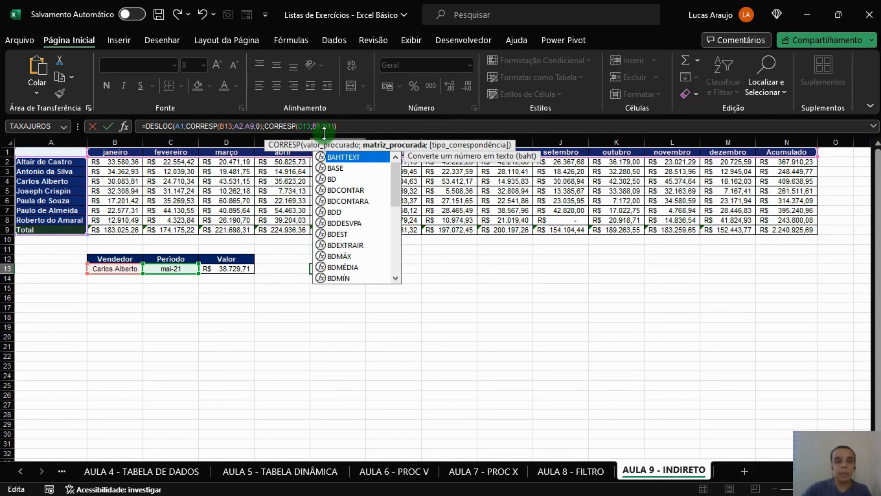
key(Return)
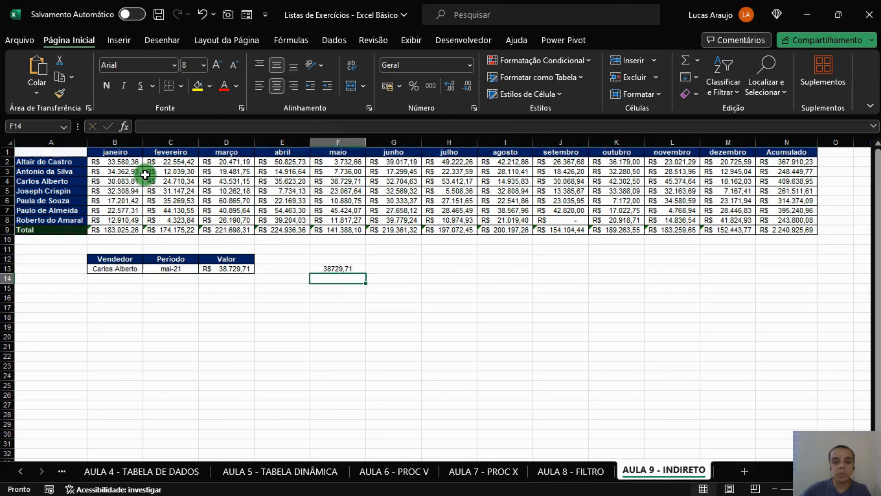
Apply the R$ accounting format to F13 and compare its DESLOC lookup with the INDIRETO lookup in D13
click(339, 270)
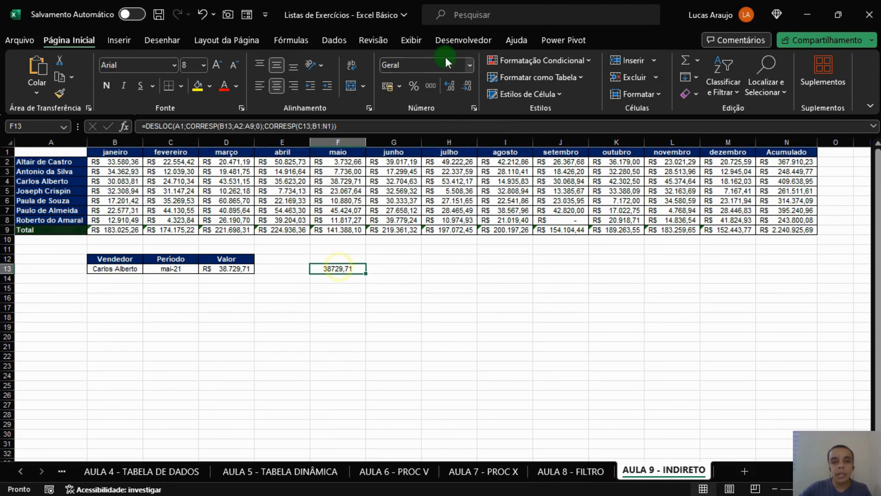
click(390, 85)
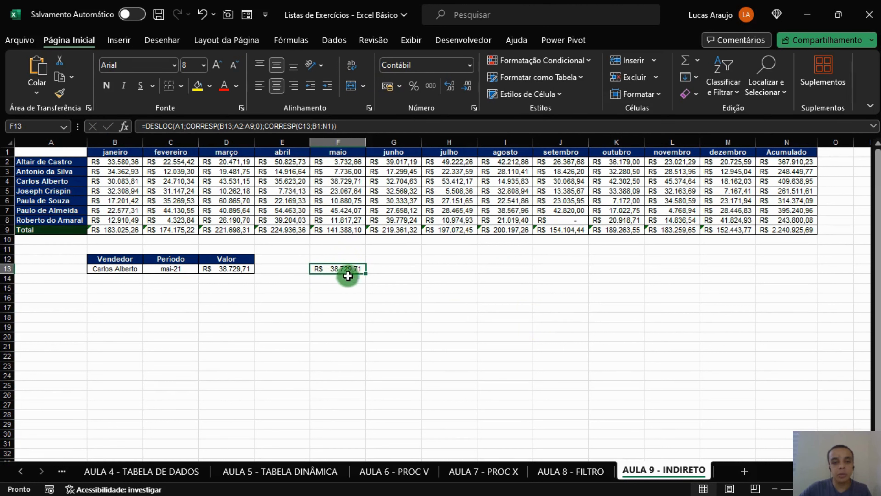
click(229, 269)
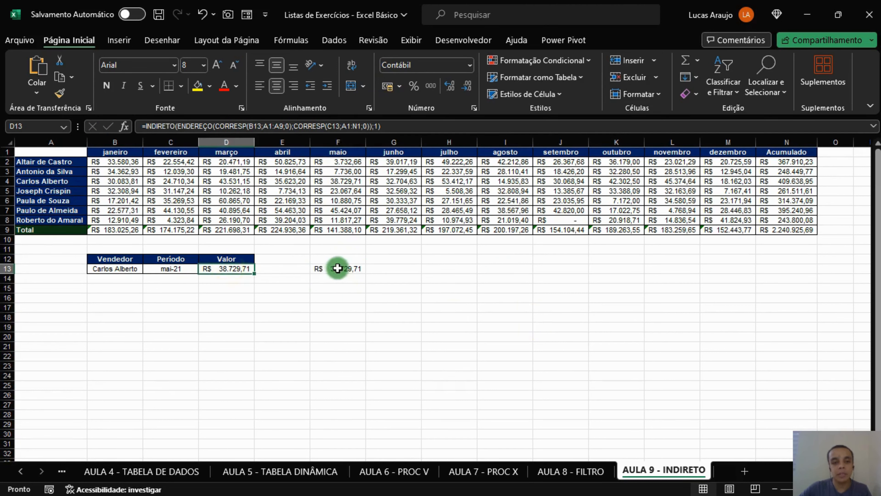
click(338, 269)
click(236, 268)
click(356, 268)
Set the Período in C13 to abril and check the lookup in D13 against F13
click(166, 271)
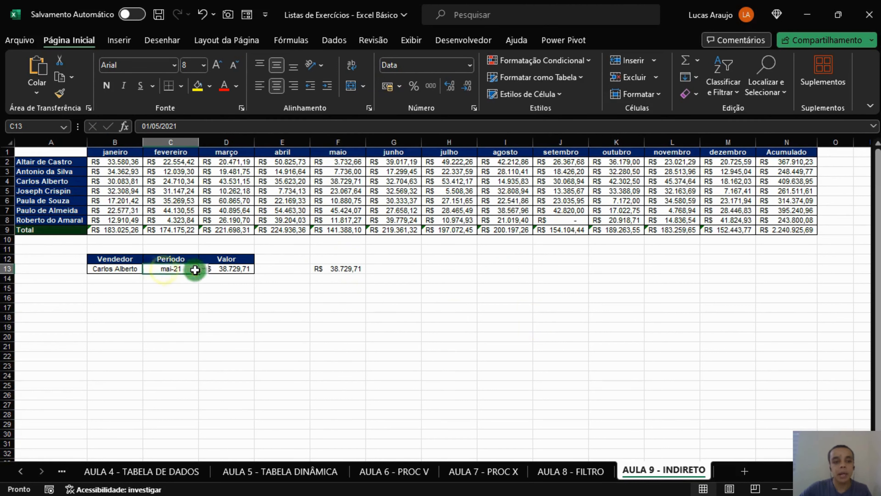
click(203, 269)
click(169, 311)
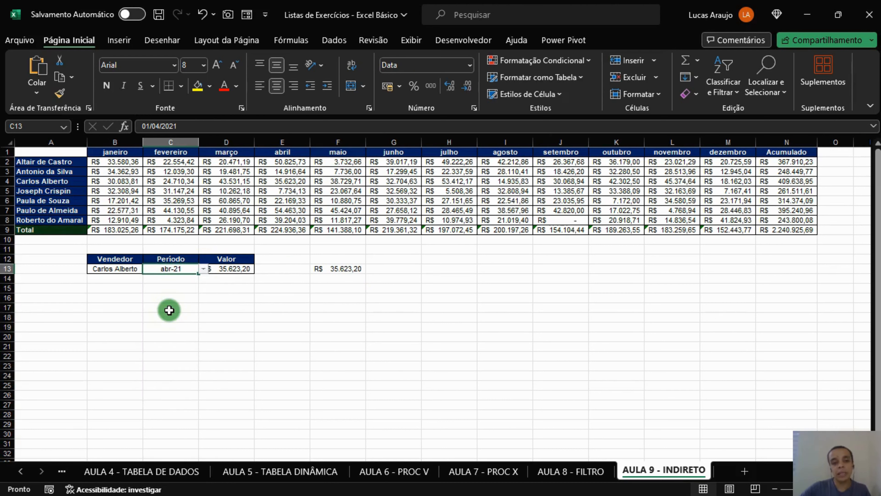
click(242, 268)
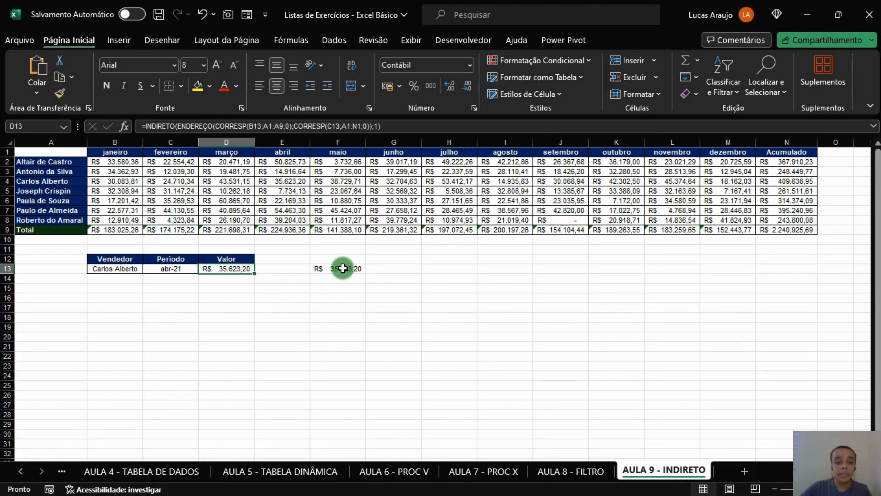
Set the Vendedor in B13 to the salesperson from row 6 and compare the lookups in F13 and D13
click(129, 268)
click(148, 268)
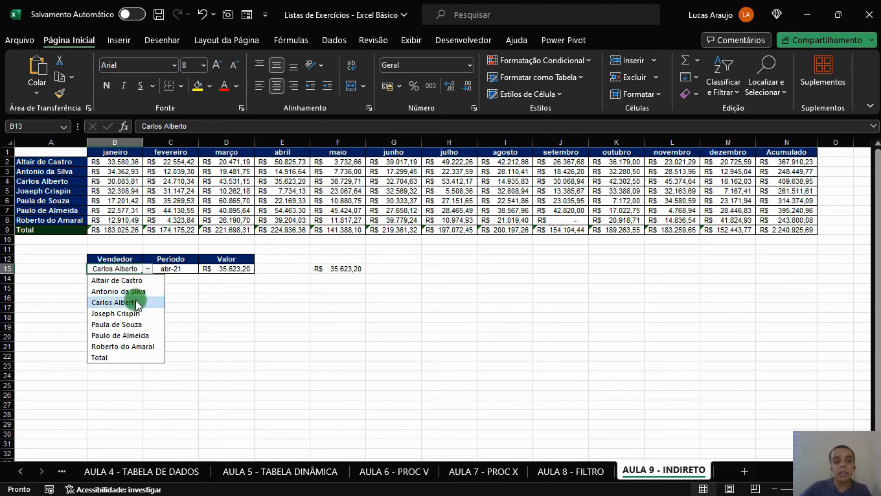
click(130, 323)
click(245, 310)
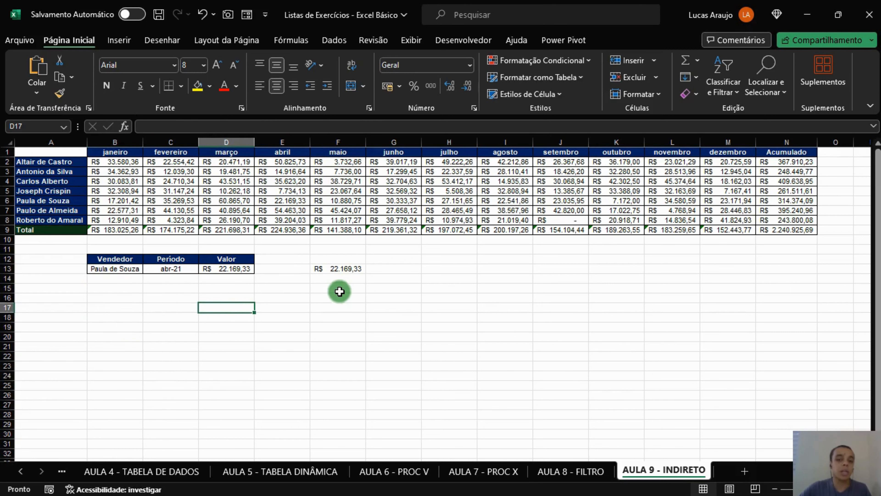
click(336, 268)
click(236, 268)
click(325, 269)
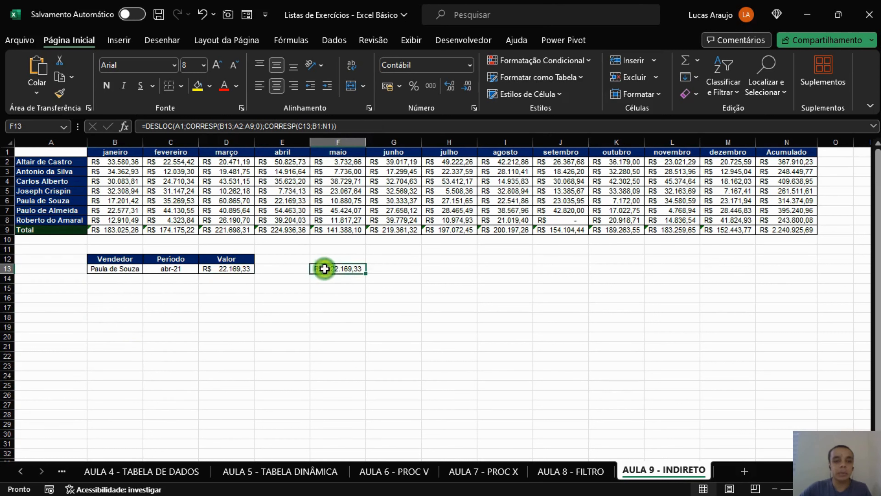
Examine the INDIRETO formula in D13 and the DESLOC formula in F13, leaving both formulas as they are
click(227, 272)
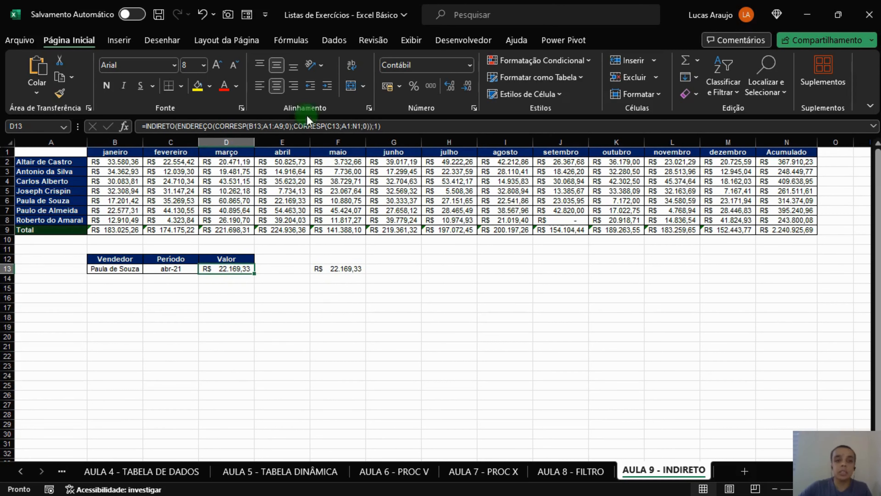
click(395, 126)
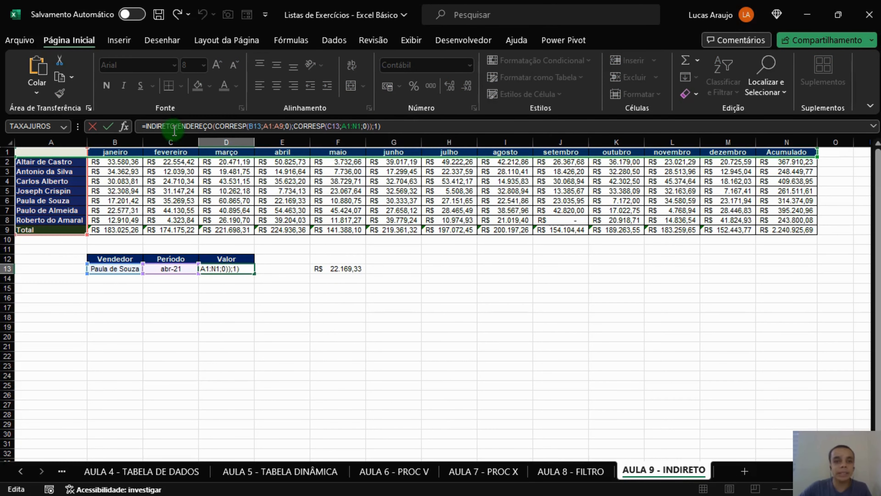
key(Return)
click(345, 271)
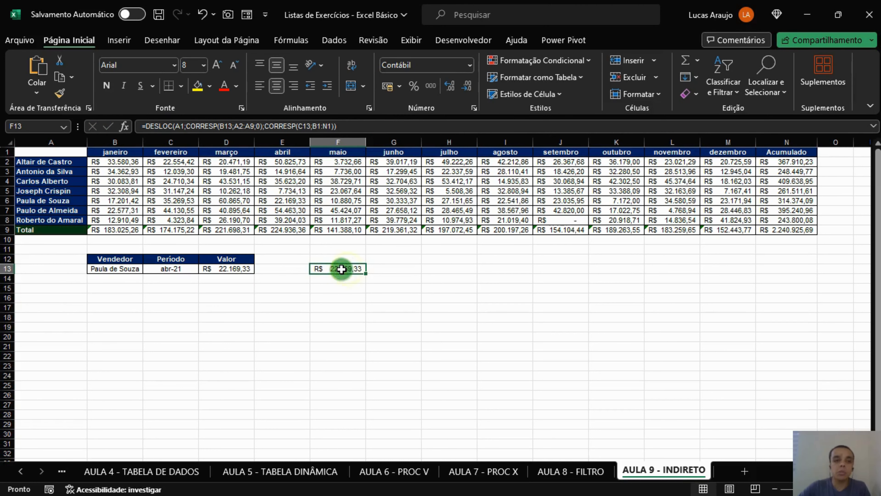
click(349, 126)
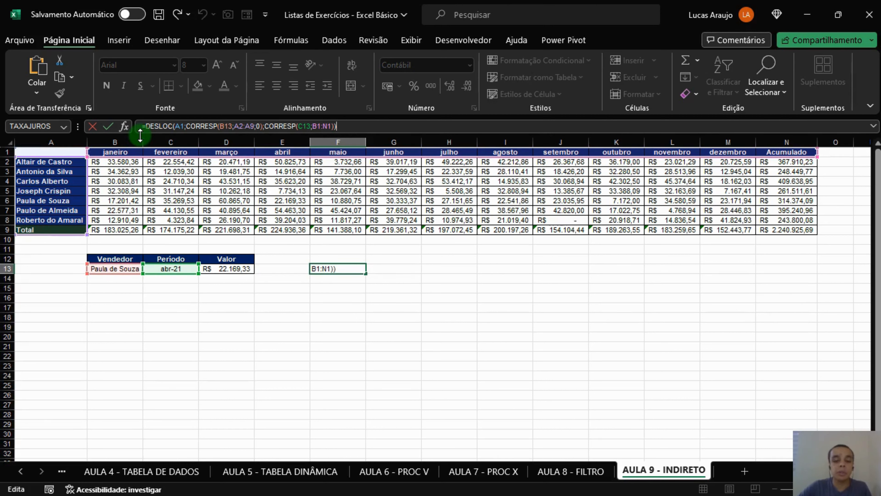
key(ctrl+Return)
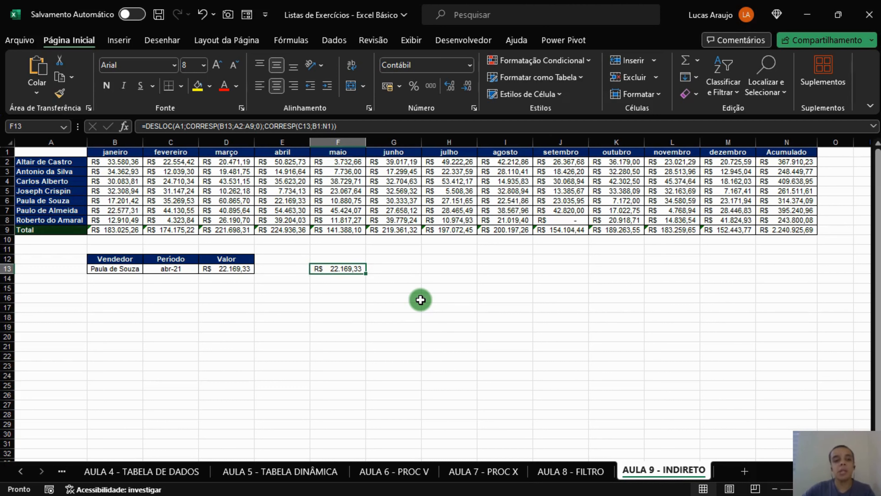
Keep the Período in C13 at abril and set the Vendedor in B13 to the salesperson from row 4
click(162, 270)
click(204, 270)
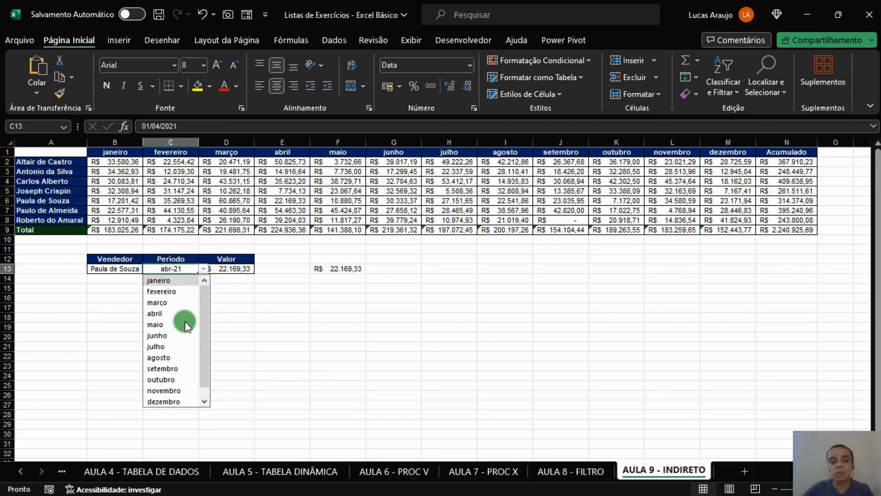
click(182, 314)
click(128, 267)
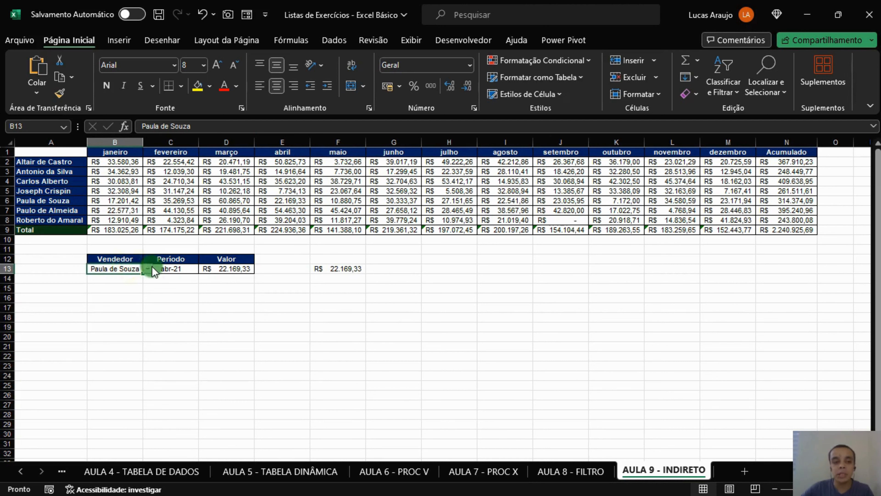
click(148, 269)
click(136, 303)
click(224, 314)
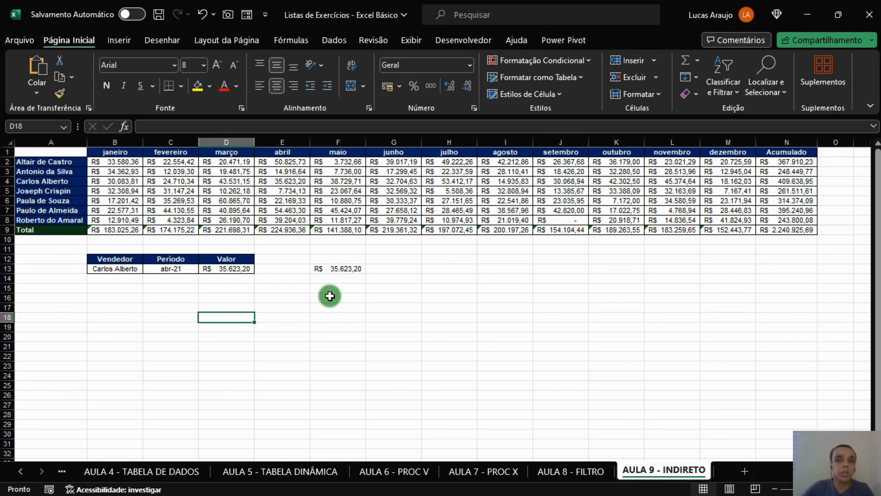
click(354, 306)
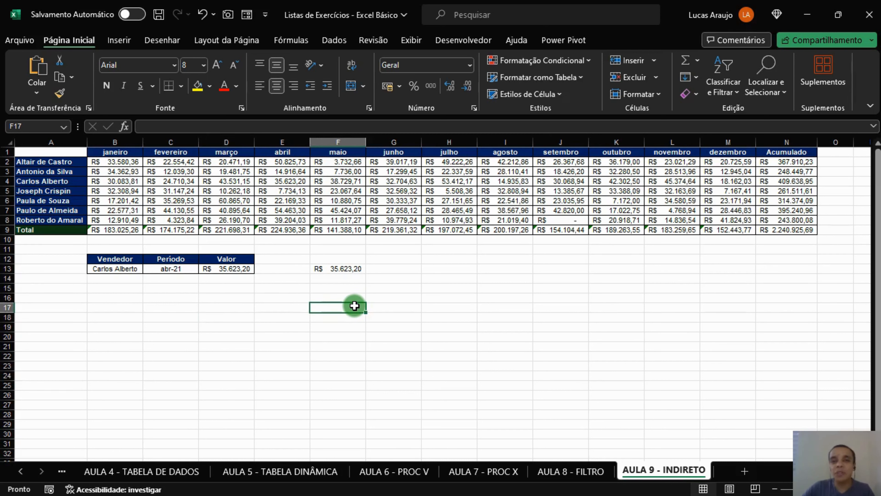